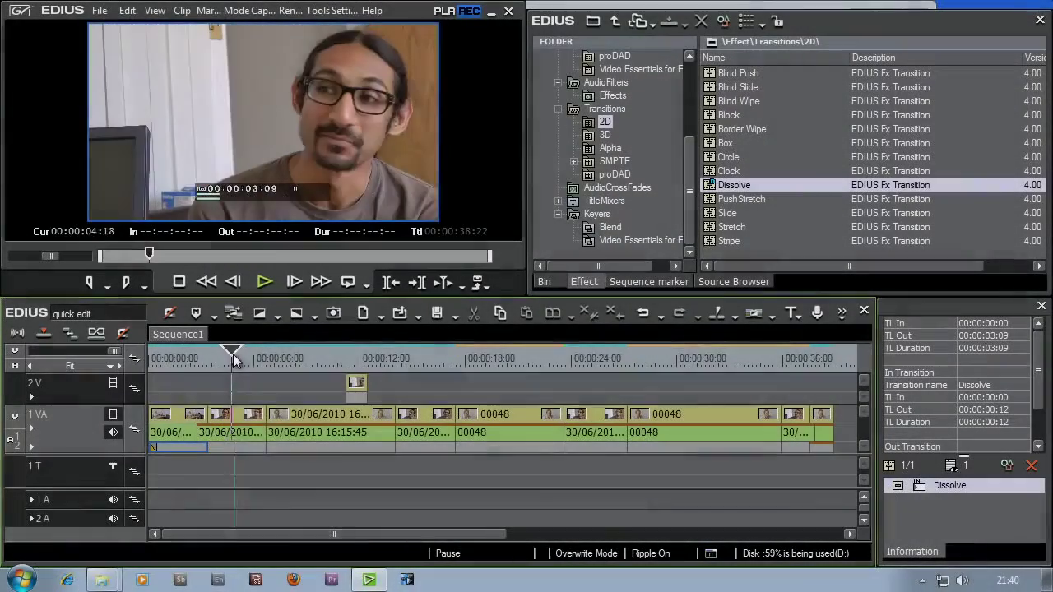
# - Scrub the interview sequence and bring up the Create Title choices
pyautogui.moveTo(235, 359); pyautogui.dragTo(226, 364)
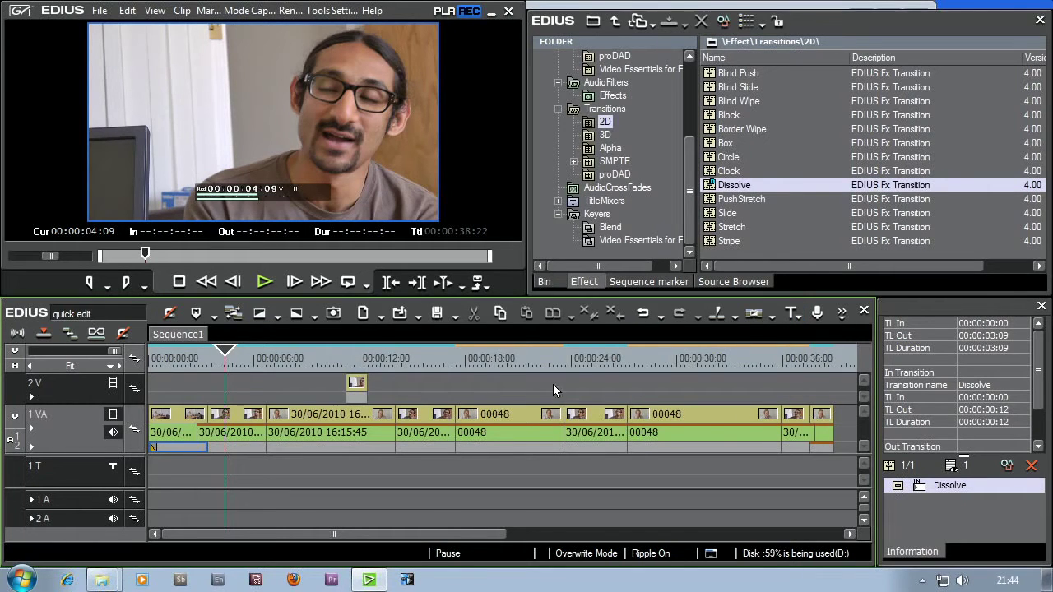
pyautogui.click(794, 315)
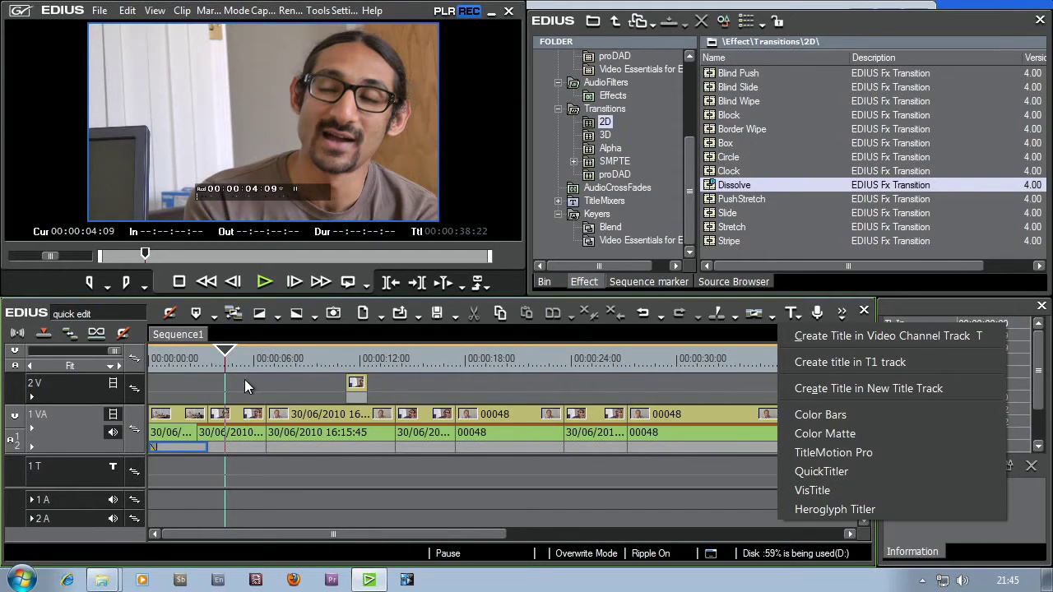
# - Create a new title on the T1 track and move the Quick Titler window up and left
pyautogui.click(844, 365)
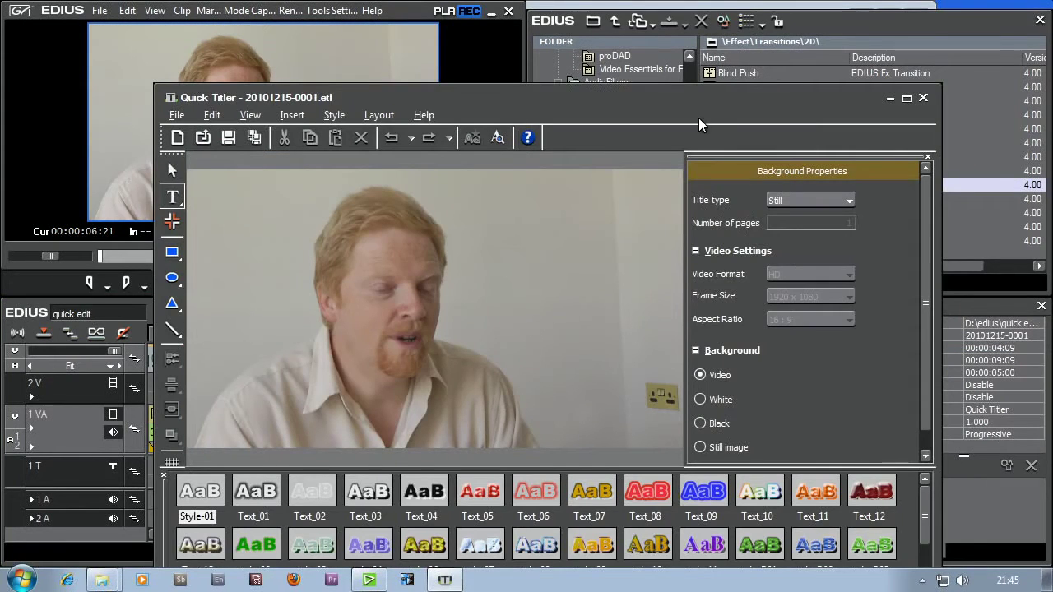
pyautogui.moveTo(676, 96); pyautogui.dragTo(611, 29)
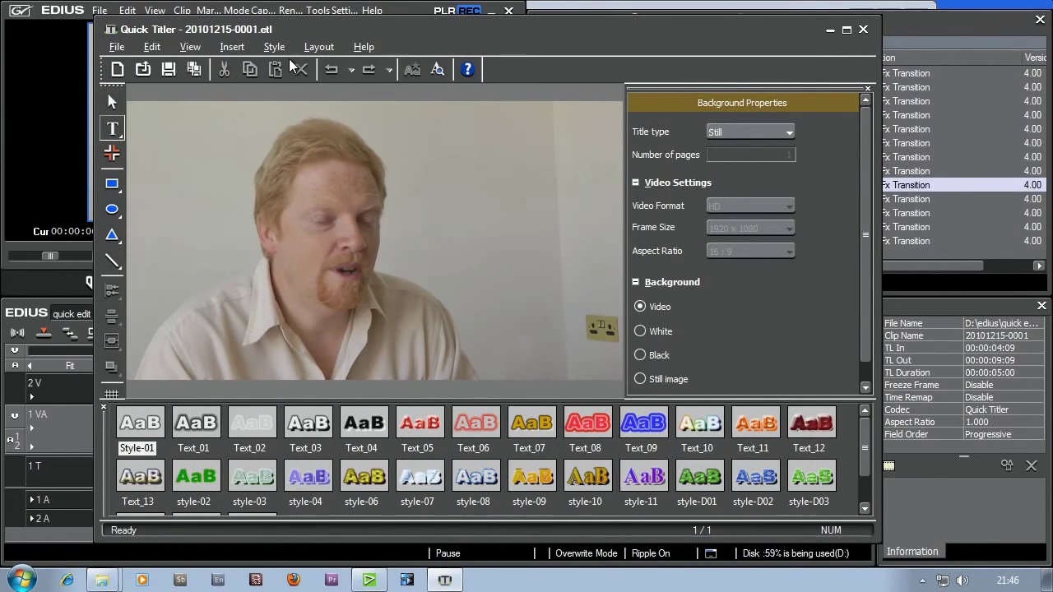
pyautogui.moveTo(287, 29); pyautogui.dragTo(490, 44)
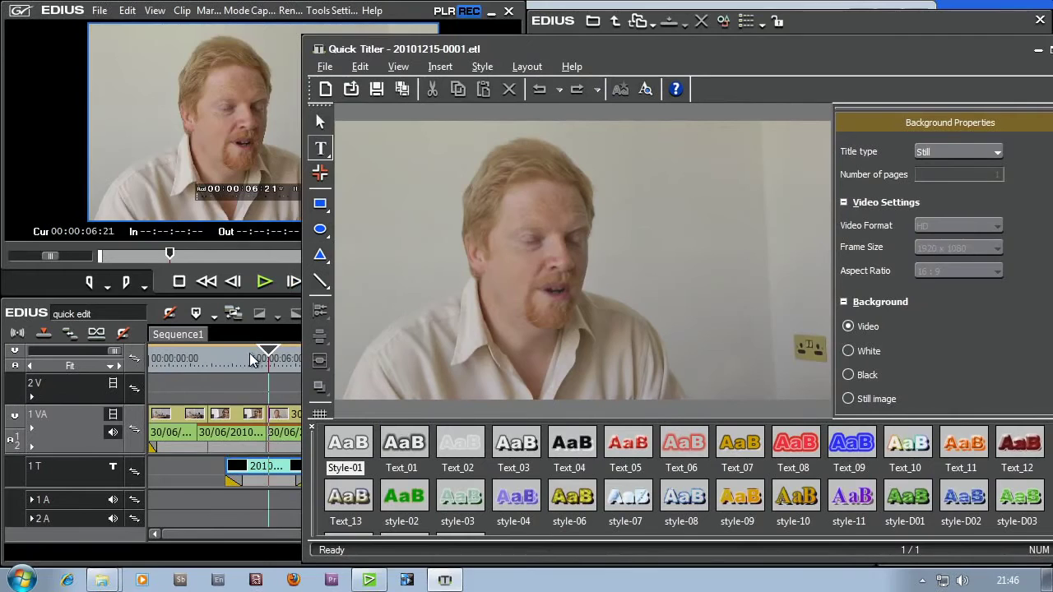
pyautogui.click(234, 362)
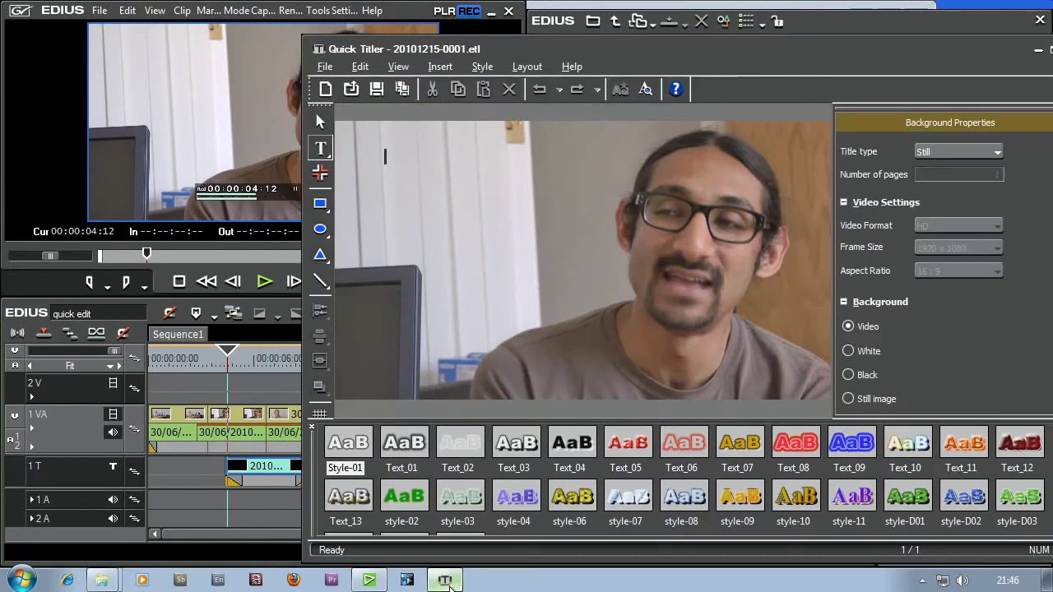
pyautogui.click(448, 582)
pyautogui.moveTo(728, 53); pyautogui.dragTo(554, 22)
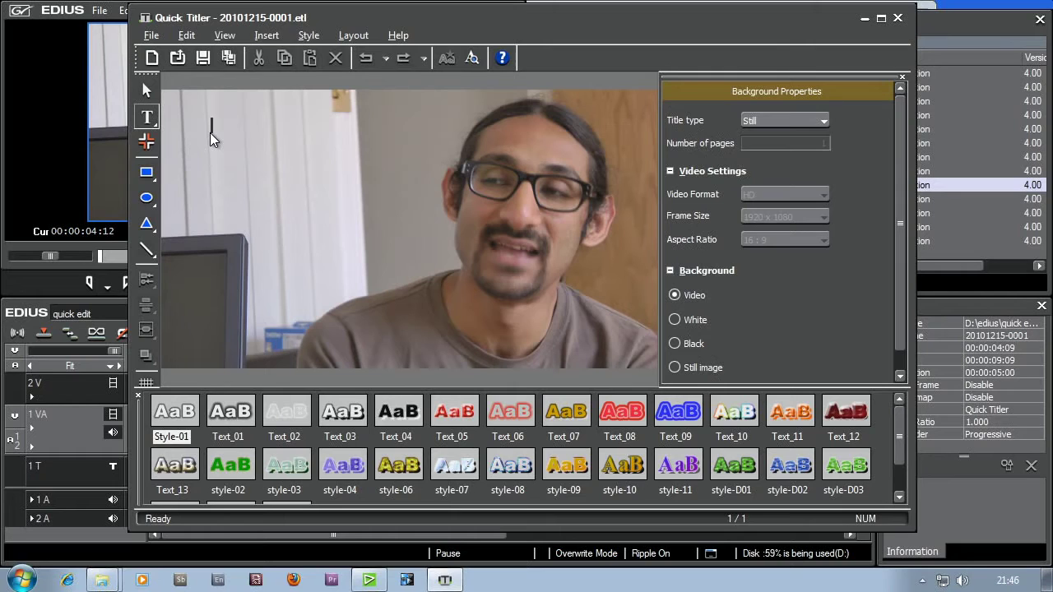
# - Enter the two title lines 'Ringo Dhansay' and 'DVC Technical'
pyautogui.write('Rin')
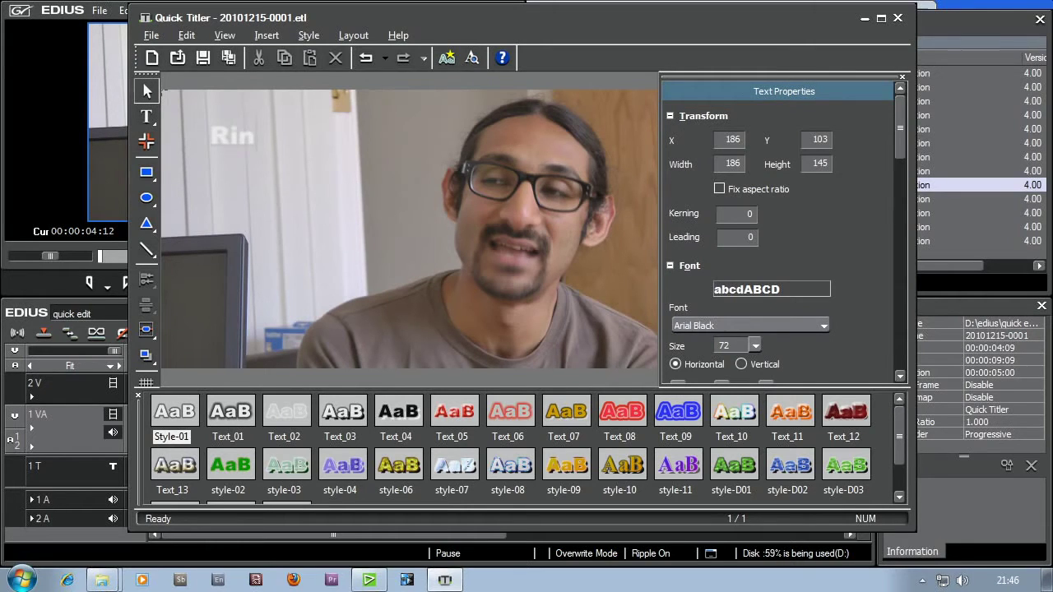
pyautogui.write('go Dh')
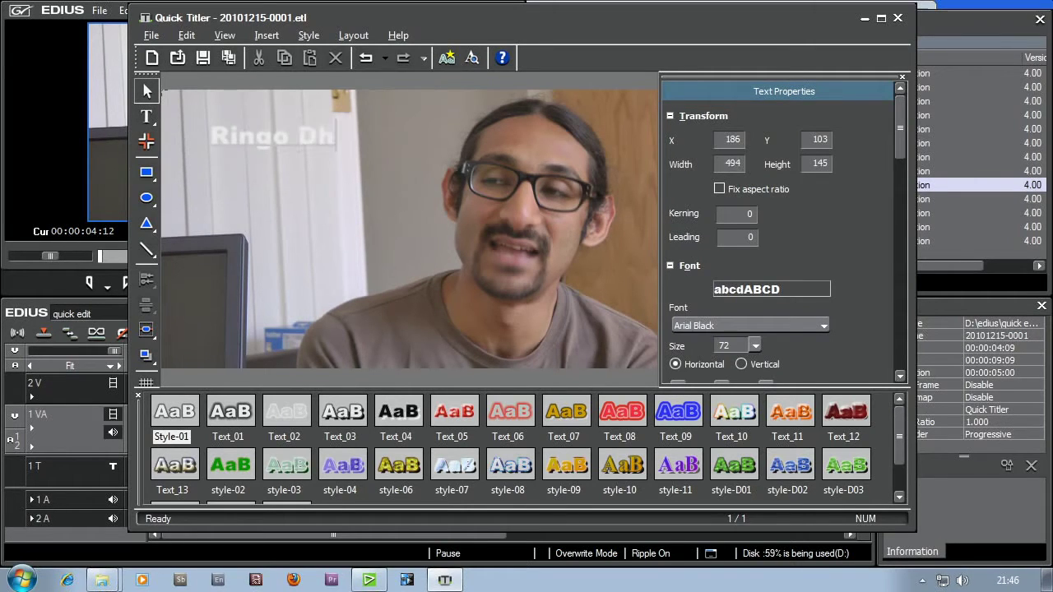
pyautogui.write('ansay')
pyautogui.press('Return')
pyautogui.write('DVC Technical')
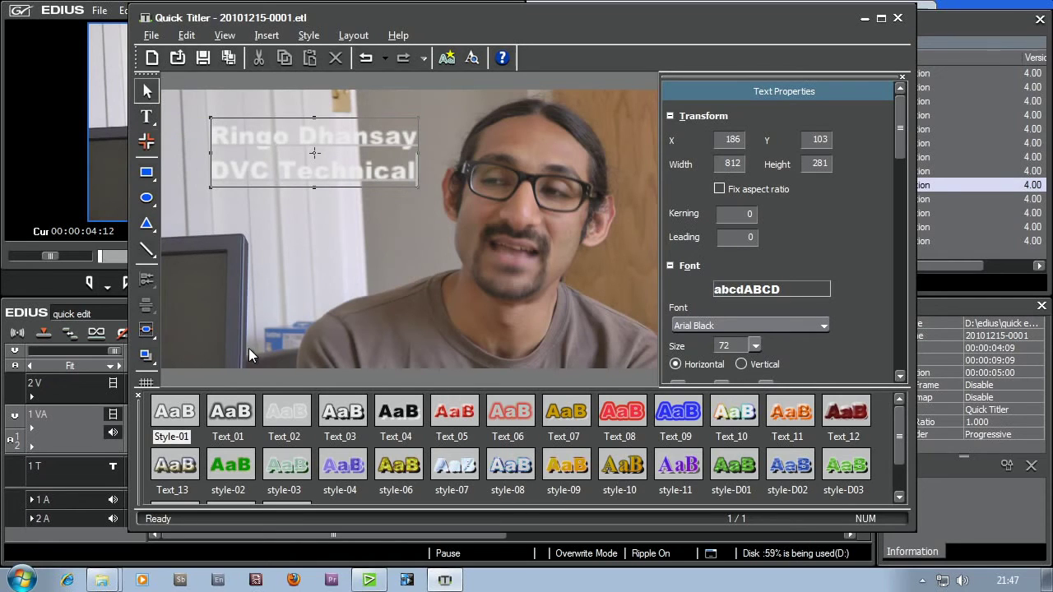
# - Move the text block to the lower-left of the frame and display it at full quality
pyautogui.click(148, 93)
pyautogui.moveTo(262, 164); pyautogui.dragTo(258, 319)
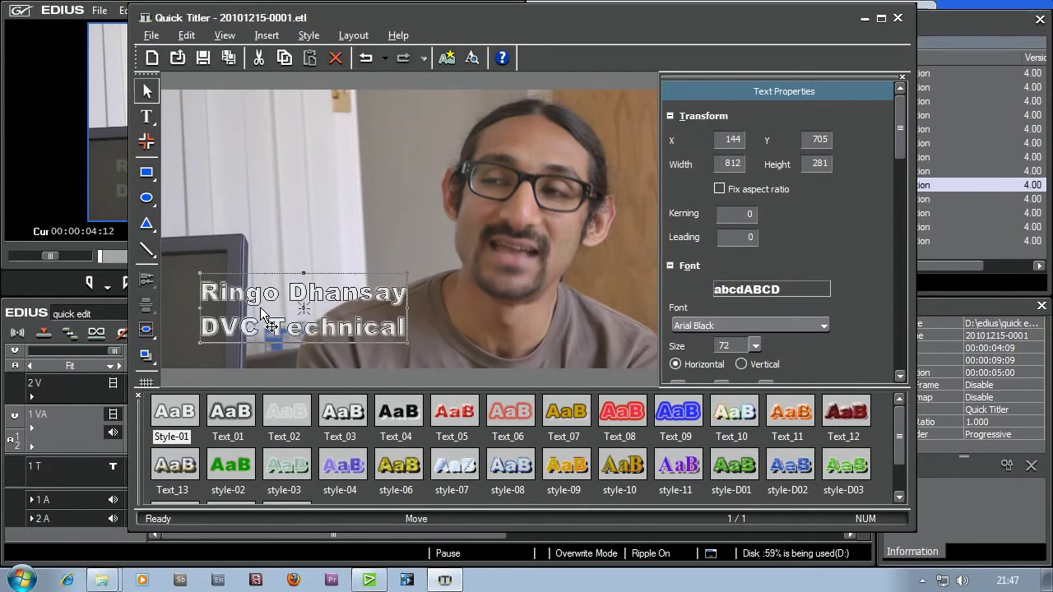
pyautogui.moveTo(259, 320); pyautogui.dragTo(301, 286)
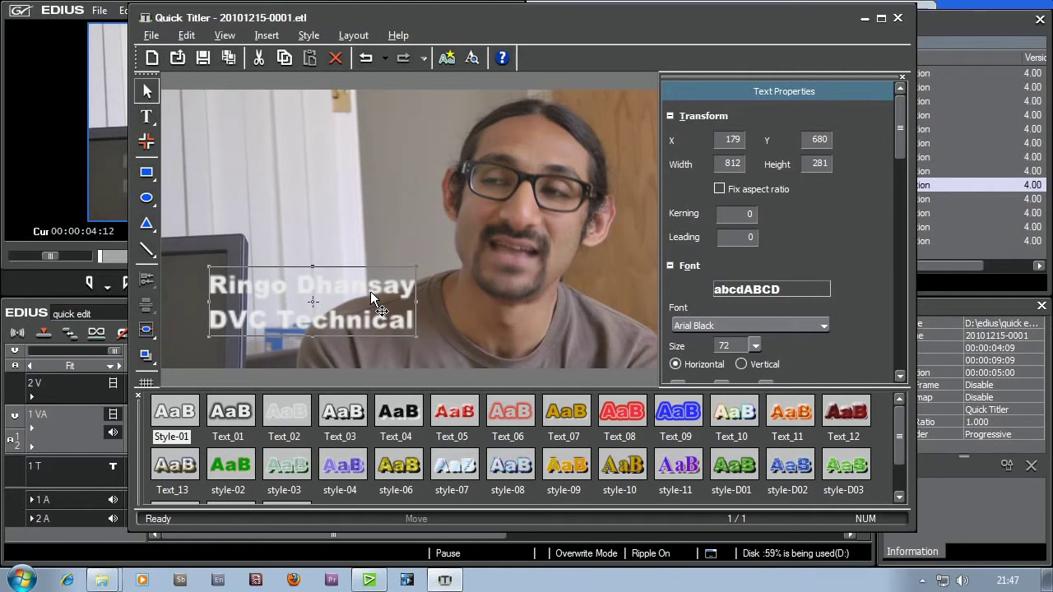
pyautogui.press('F3')
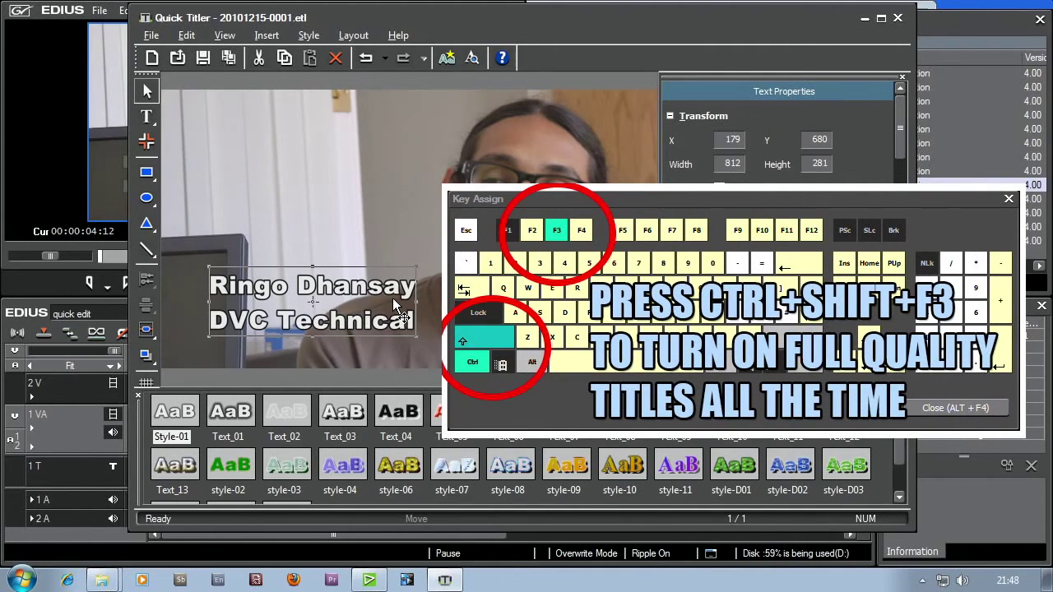
# - Enlarge the Quick Titler window and rough-position the title near the lower-left
pyautogui.moveTo(393, 300)
pyautogui.mouseDown()
pyautogui.moveTo(374, 333)
pyautogui.moveTo(386, 321)
pyautogui.mouseUp()
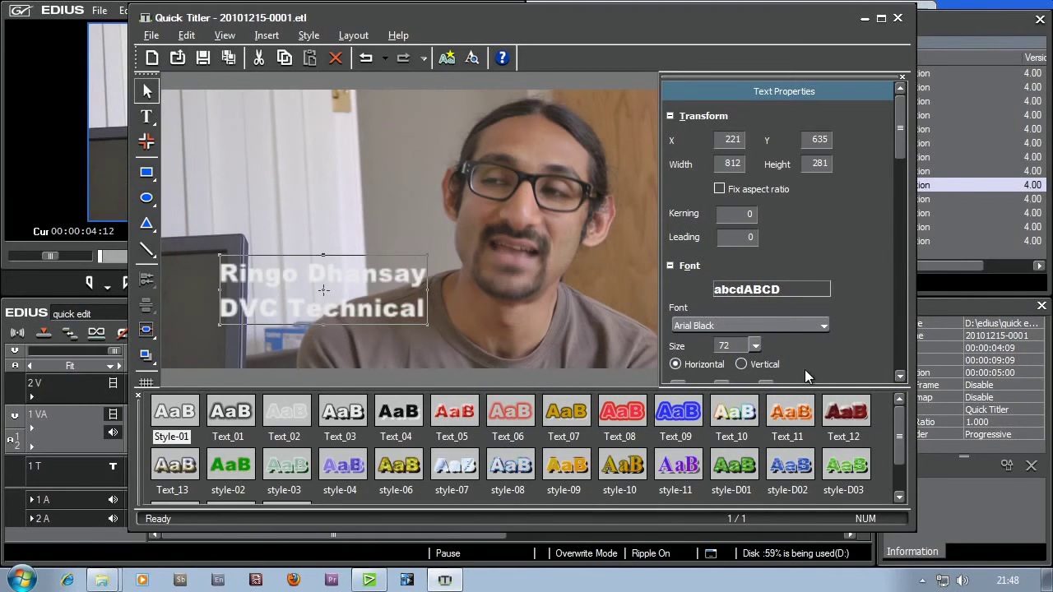
pyautogui.moveTo(431, 17); pyautogui.dragTo(418, 15)
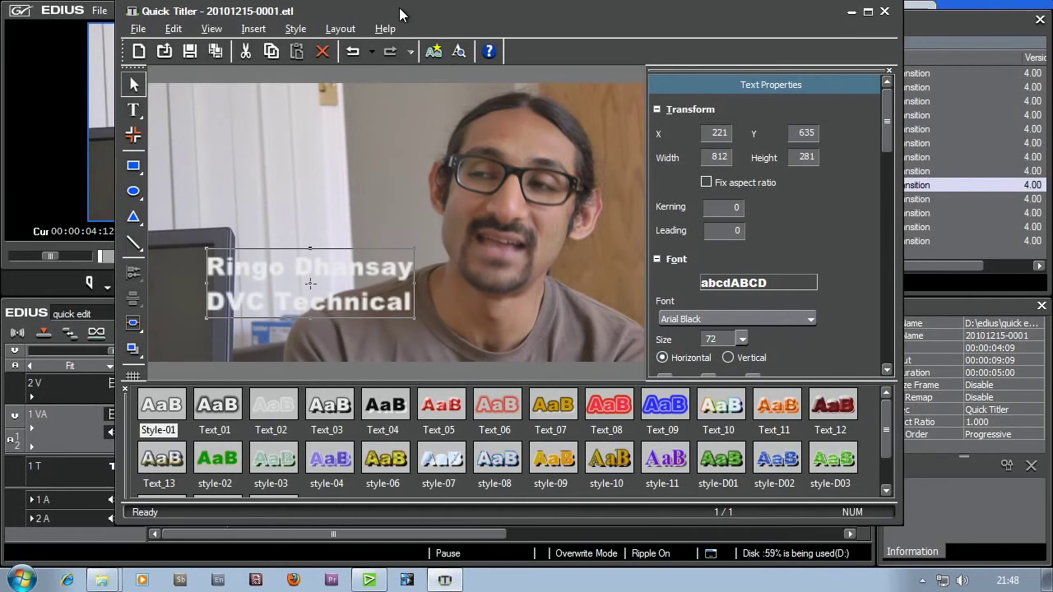
pyautogui.moveTo(889, 525); pyautogui.dragTo(936, 561)
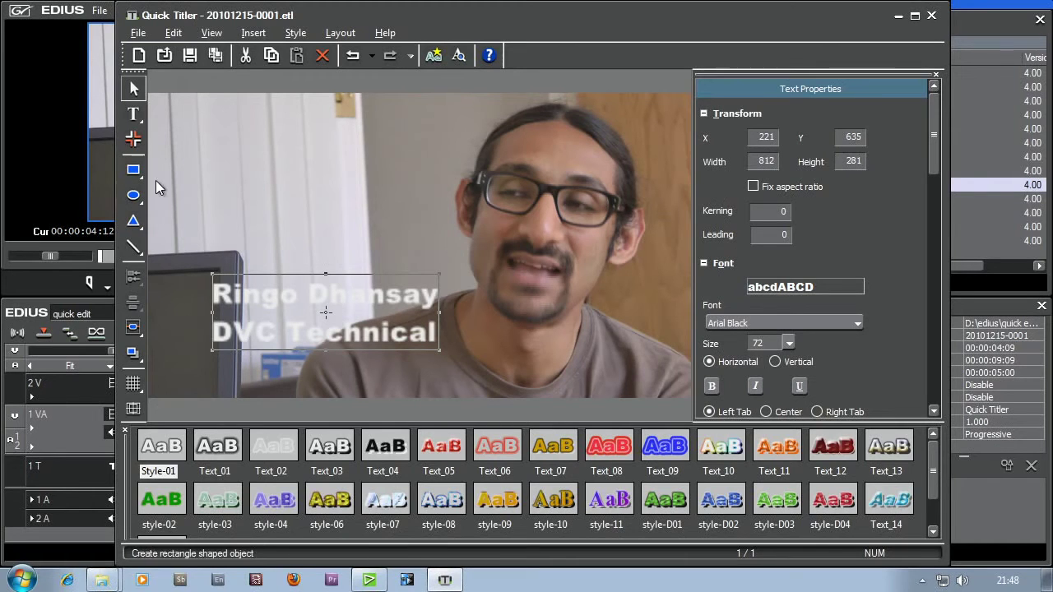
pyautogui.moveTo(293, 322)
pyautogui.mouseDown()
pyautogui.moveTo(296, 332)
pyautogui.moveTo(236, 355)
pyautogui.mouseUp()
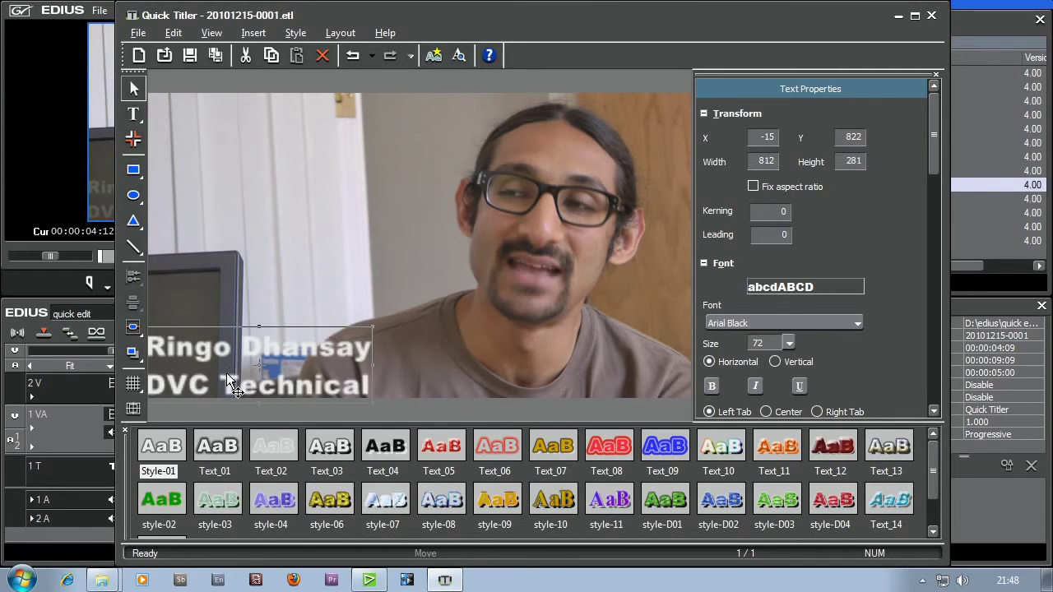
pyautogui.click(305, 296)
pyautogui.moveTo(286, 354); pyautogui.dragTo(342, 311)
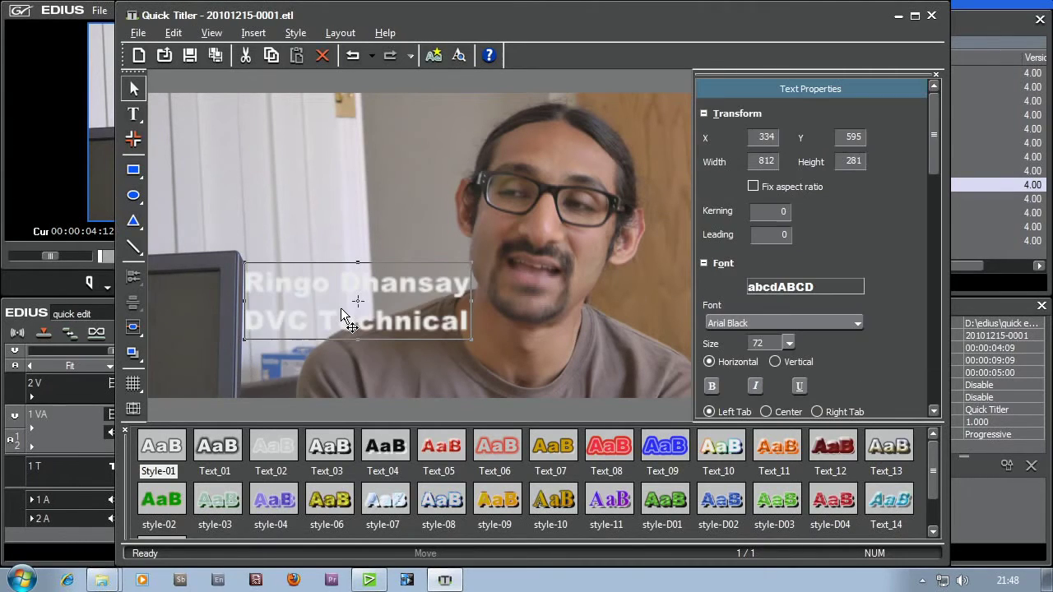
# - Show the title-safe guides and fit the title into the safe area's lower-left corner
pyautogui.click(133, 410)
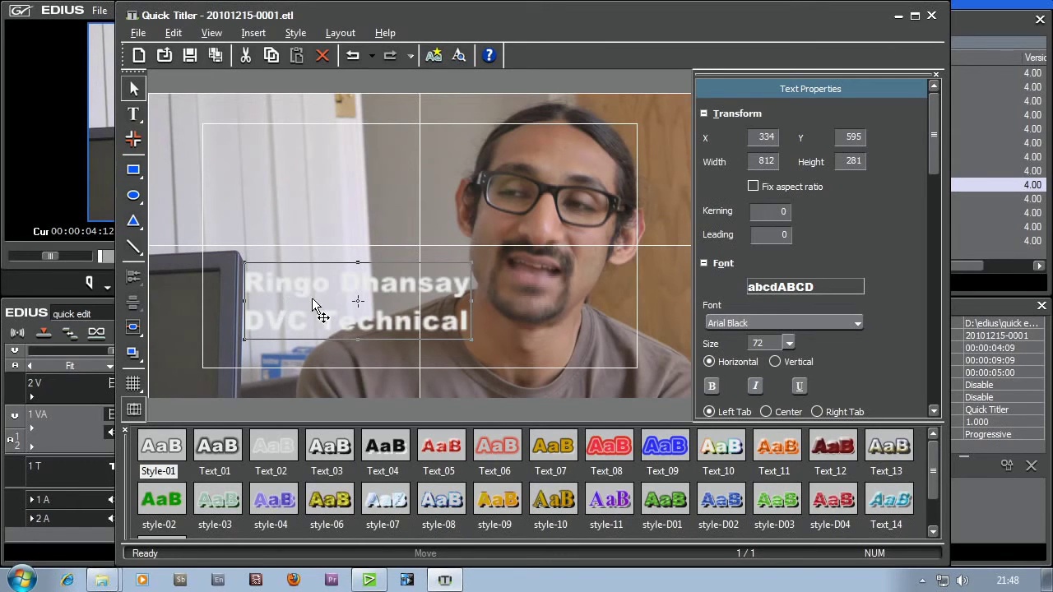
pyautogui.moveTo(337, 299); pyautogui.dragTo(297, 330)
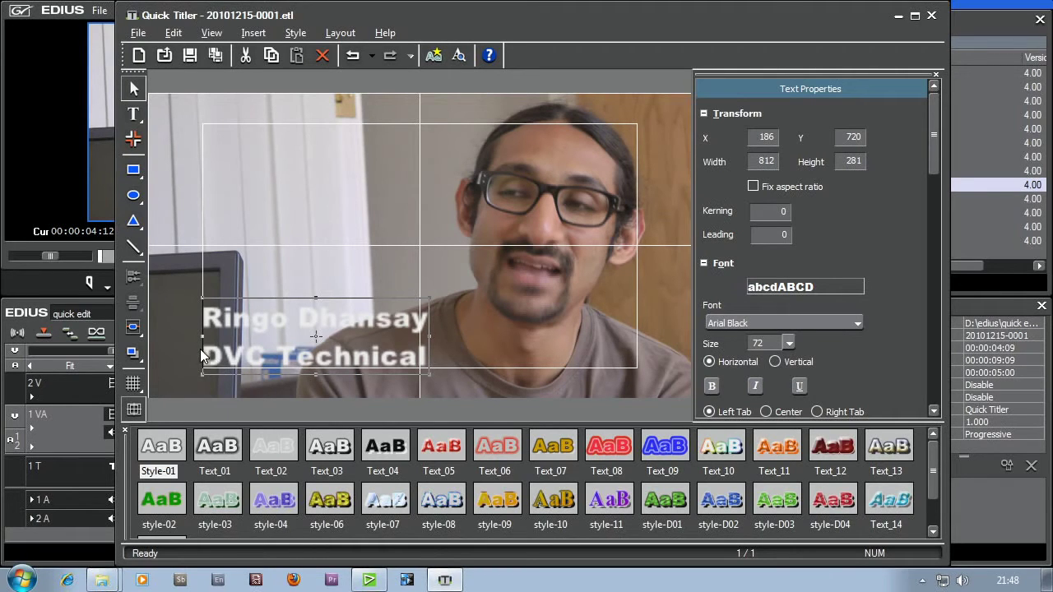
pyautogui.moveTo(358, 358); pyautogui.dragTo(354, 352)
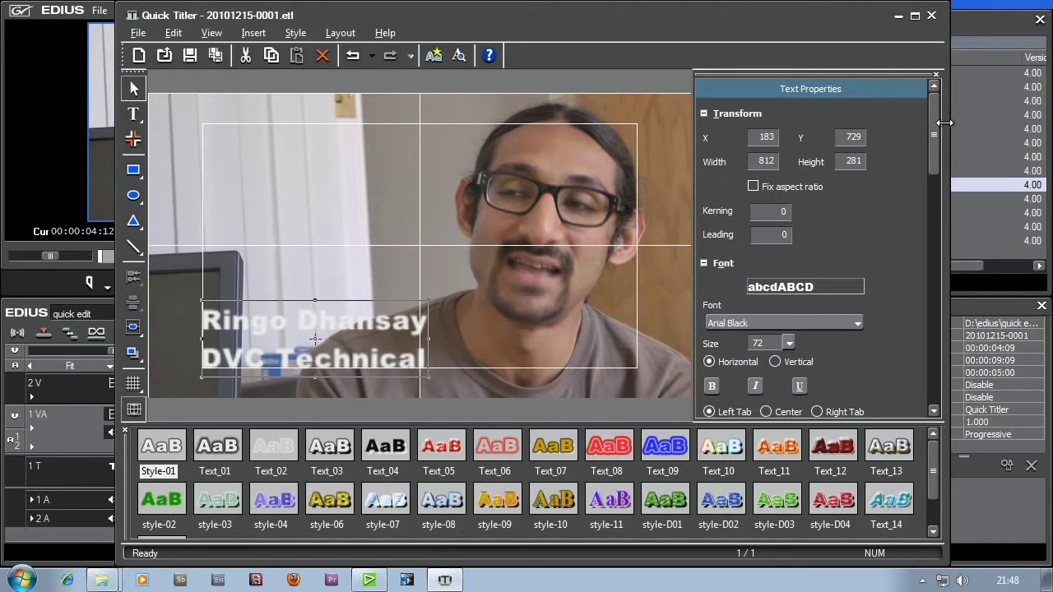
pyautogui.moveTo(933, 129); pyautogui.dragTo(916, 178)
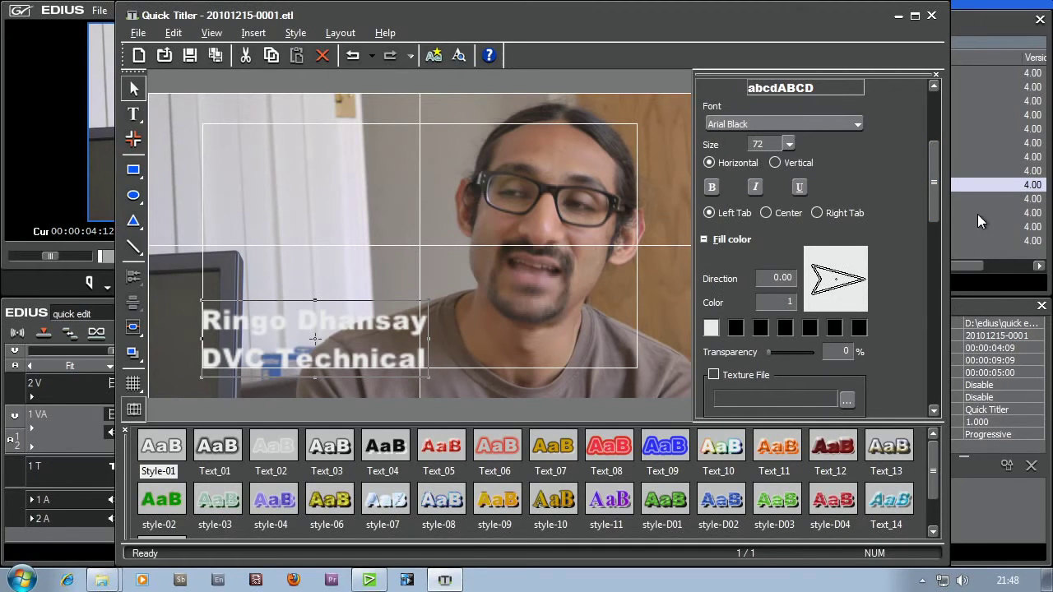
# - Set the leading between the two title lines to -31
pyautogui.moveTo(933, 181)
pyautogui.mouseDown()
pyautogui.moveTo(925, 387)
pyautogui.moveTo(937, 153)
pyautogui.mouseUp()
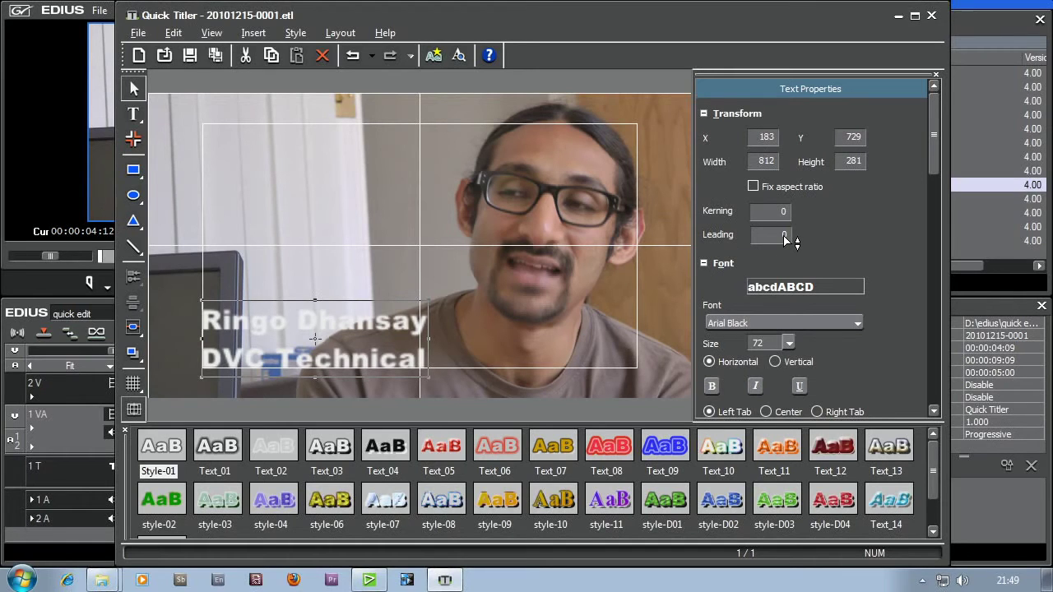
pyautogui.moveTo(785, 239)
pyautogui.mouseDown()
pyautogui.moveTo(788, 228)
pyautogui.moveTo(791, 279)
pyautogui.moveTo(789, 236)
pyautogui.mouseUp()
pyautogui.moveTo(785, 239)
pyautogui.mouseDown()
pyautogui.moveTo(793, 167)
pyautogui.moveTo(795, 273)
pyautogui.mouseUp()
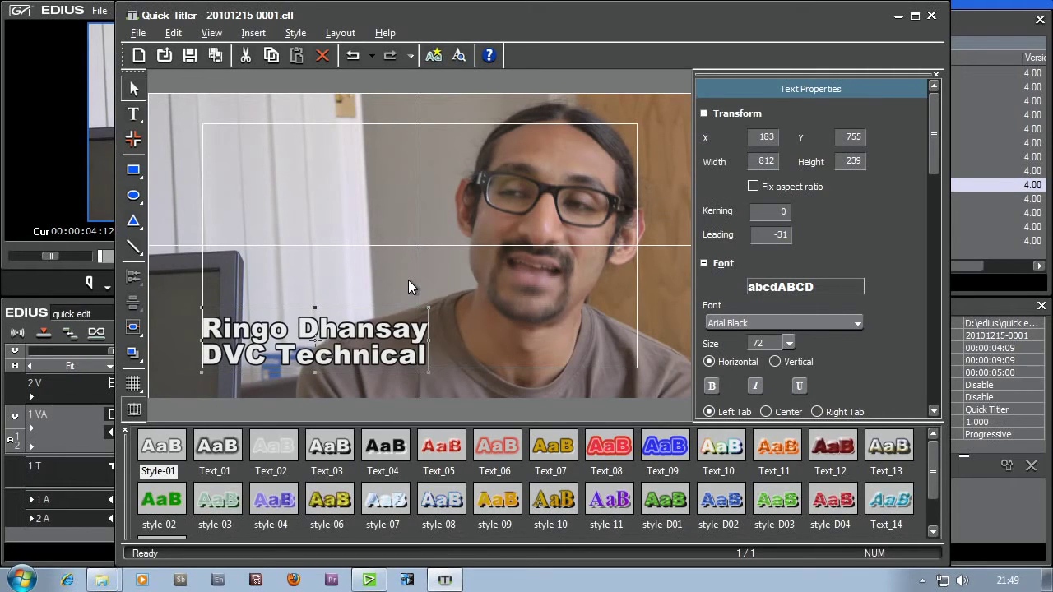
# - Save the title and keep its clip on T1 after a trial move to 2 V
pyautogui.click(931, 15)
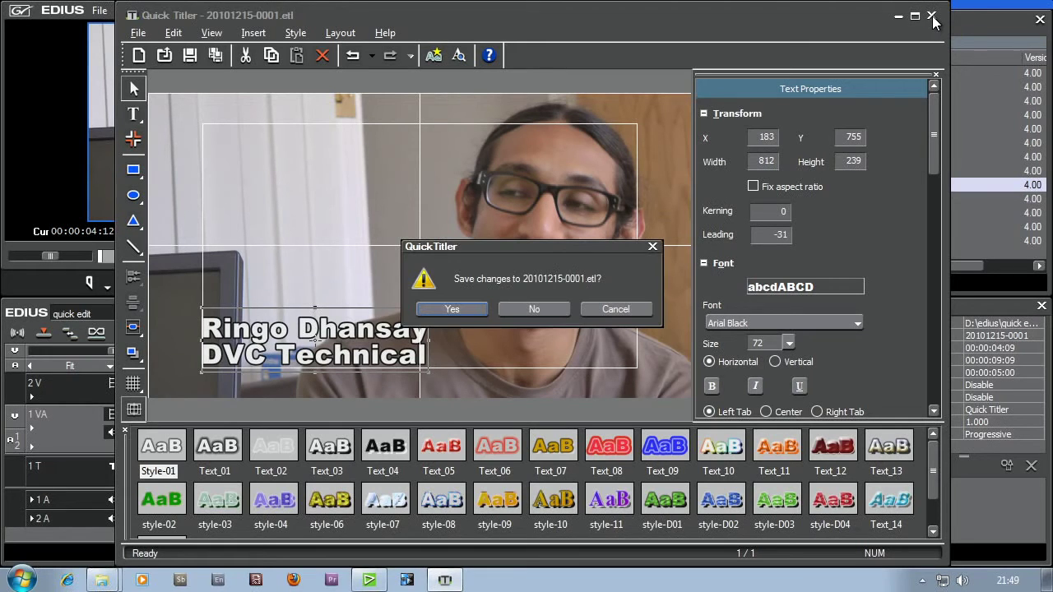
pyautogui.click(447, 314)
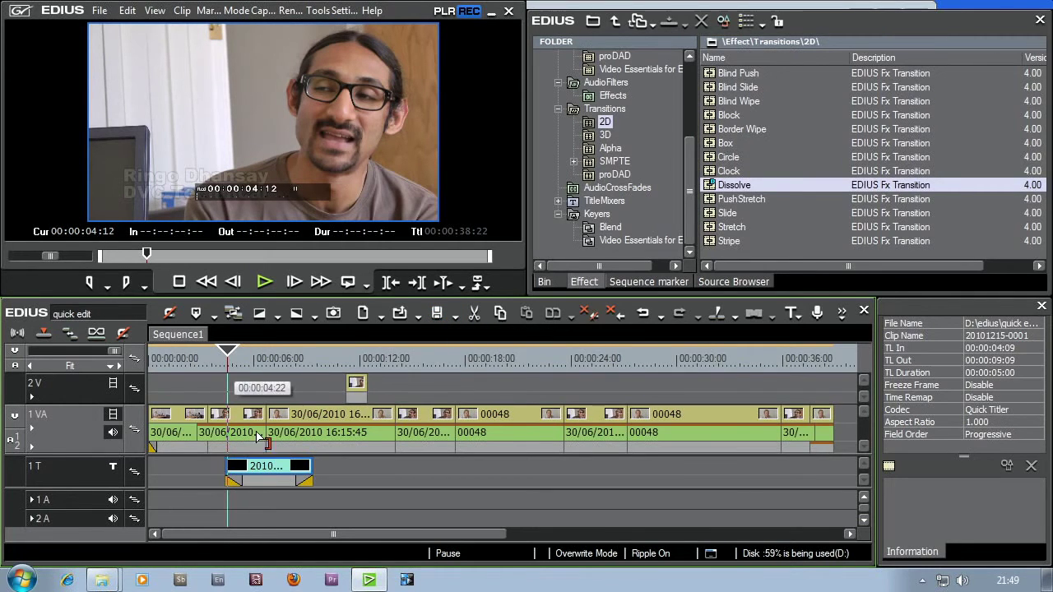
pyautogui.click(54, 476)
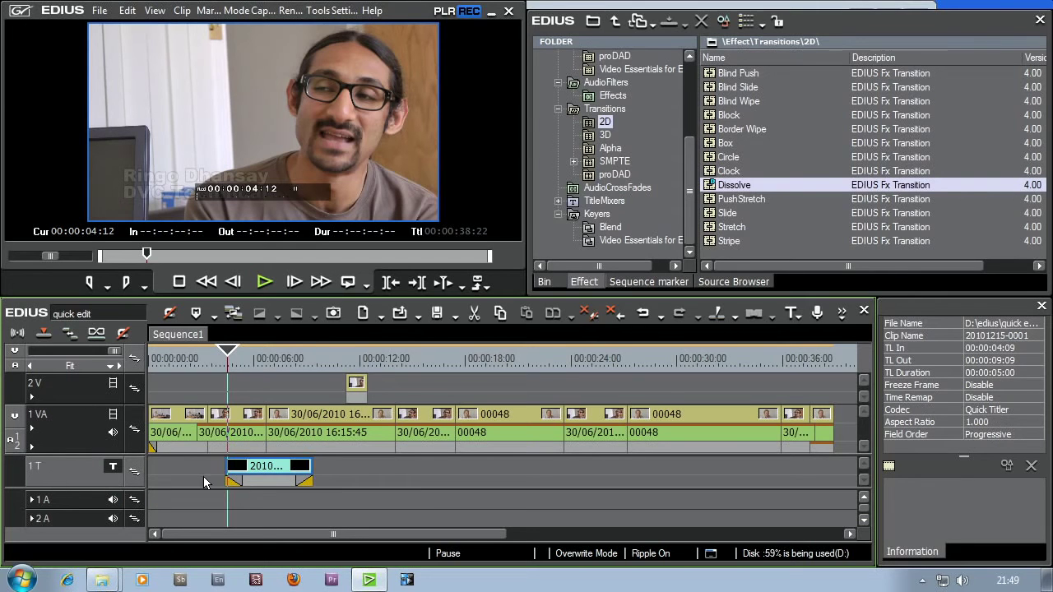
pyautogui.click(134, 473)
pyautogui.moveTo(246, 479); pyautogui.dragTo(241, 397)
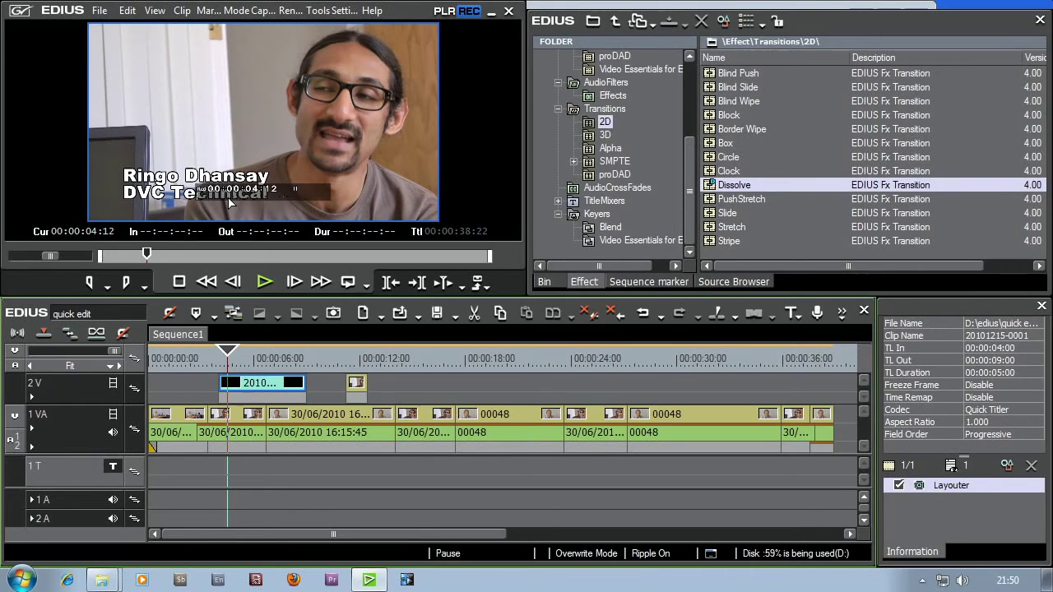
pyautogui.click(640, 319)
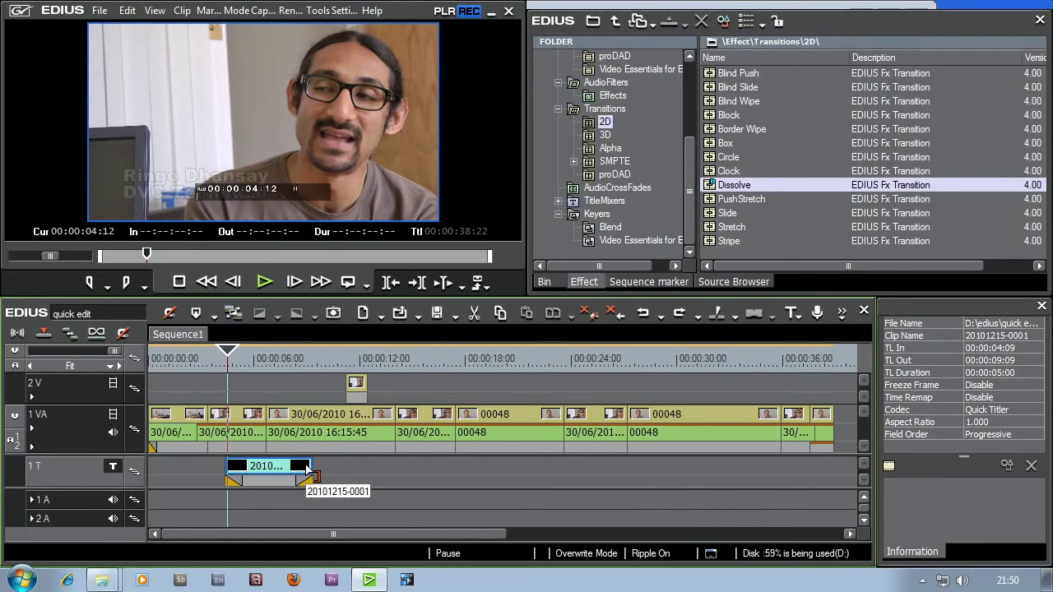
# - Shift the title clip slightly earlier and trim it to about three seconds at the shot change
pyautogui.moveTo(228, 360)
pyautogui.mouseDown()
pyautogui.moveTo(187, 365)
pyautogui.moveTo(285, 368)
pyautogui.moveTo(210, 374)
pyautogui.moveTo(268, 368)
pyautogui.mouseUp()
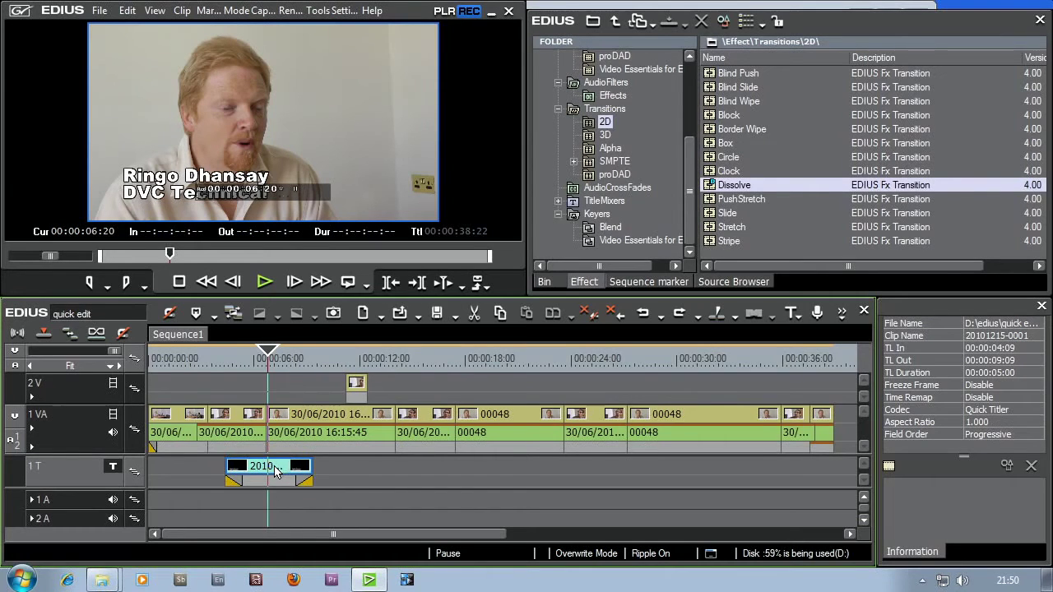
pyautogui.moveTo(276, 470); pyautogui.dragTo(266, 472)
pyautogui.moveTo(210, 354); pyautogui.dragTo(266, 362)
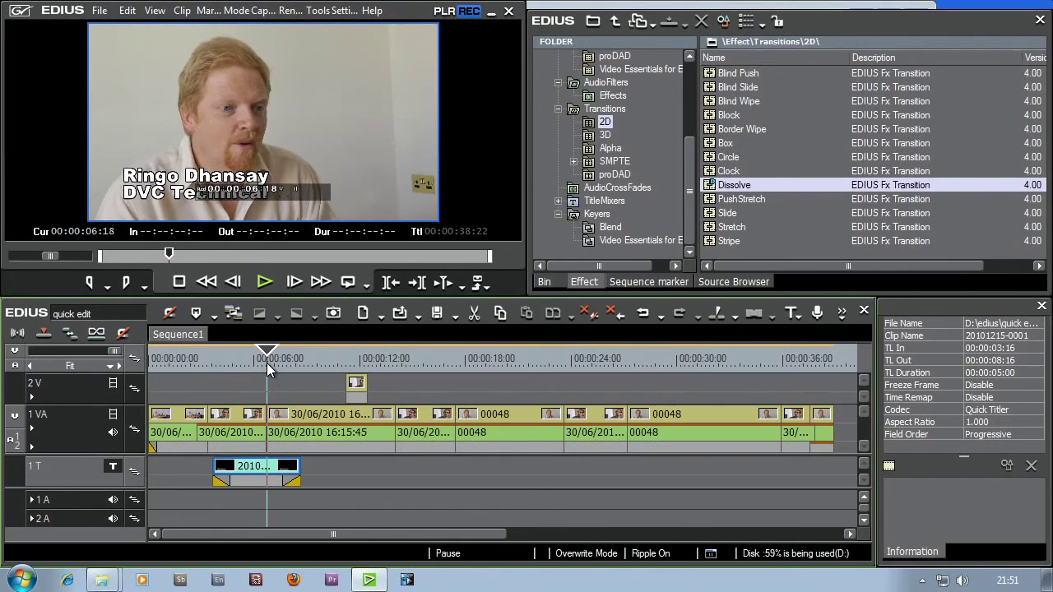
pyautogui.moveTo(266, 364); pyautogui.dragTo(265, 364)
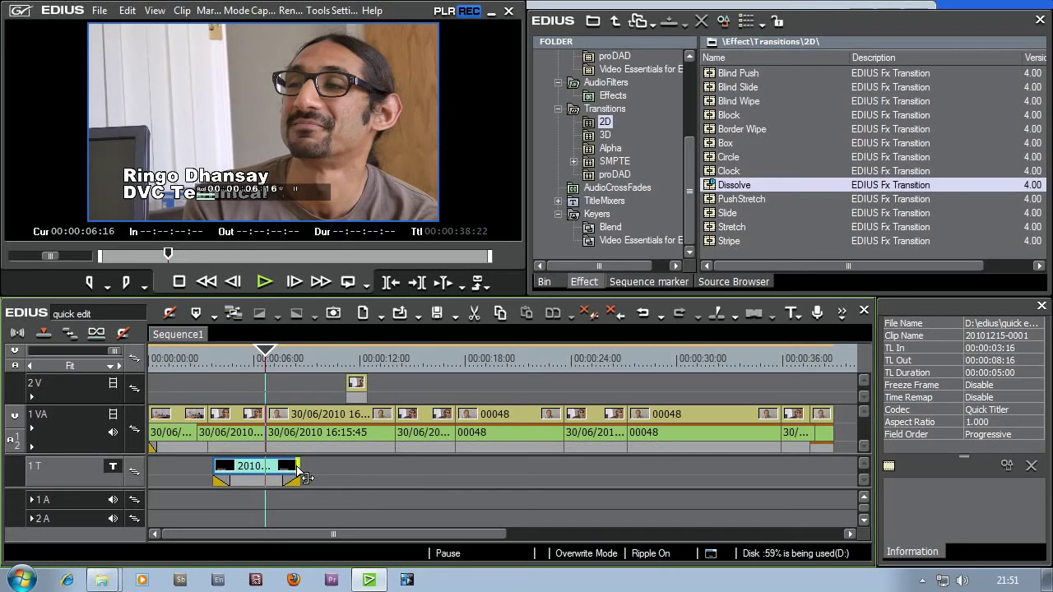
pyautogui.moveTo(300, 475); pyautogui.dragTo(271, 474)
# - Play from 00:00:02:11 to about 00:00:05:18 to review the title's timing
pyautogui.click(191, 360)
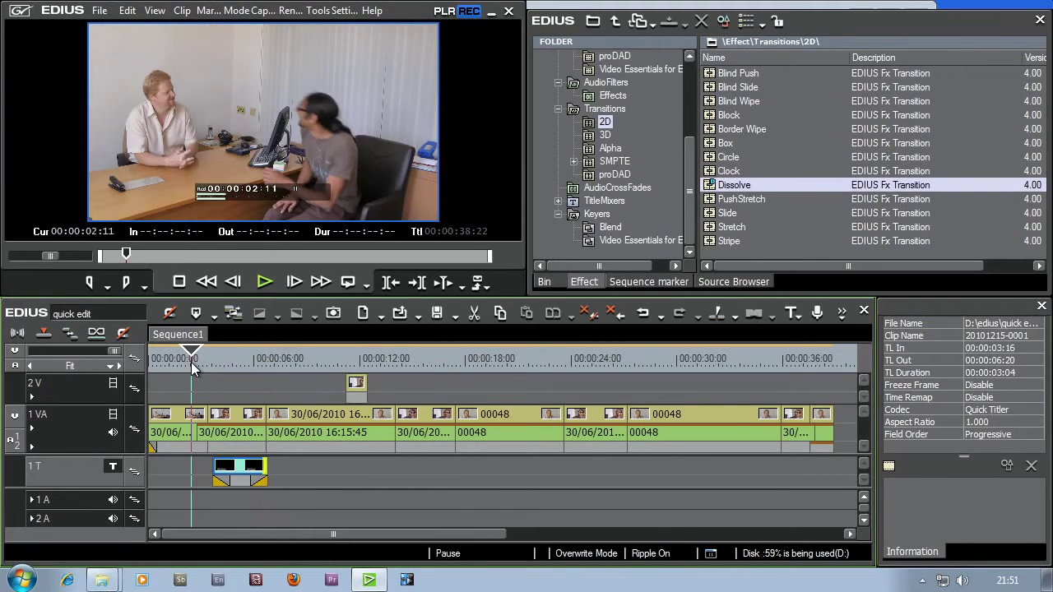
pyautogui.click(264, 282)
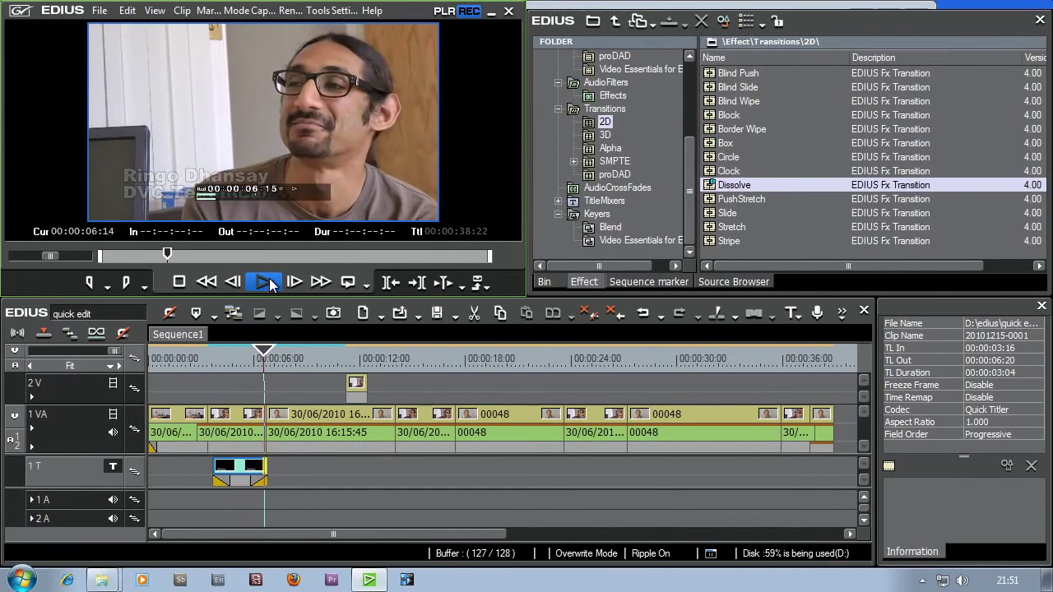
pyautogui.click(251, 360)
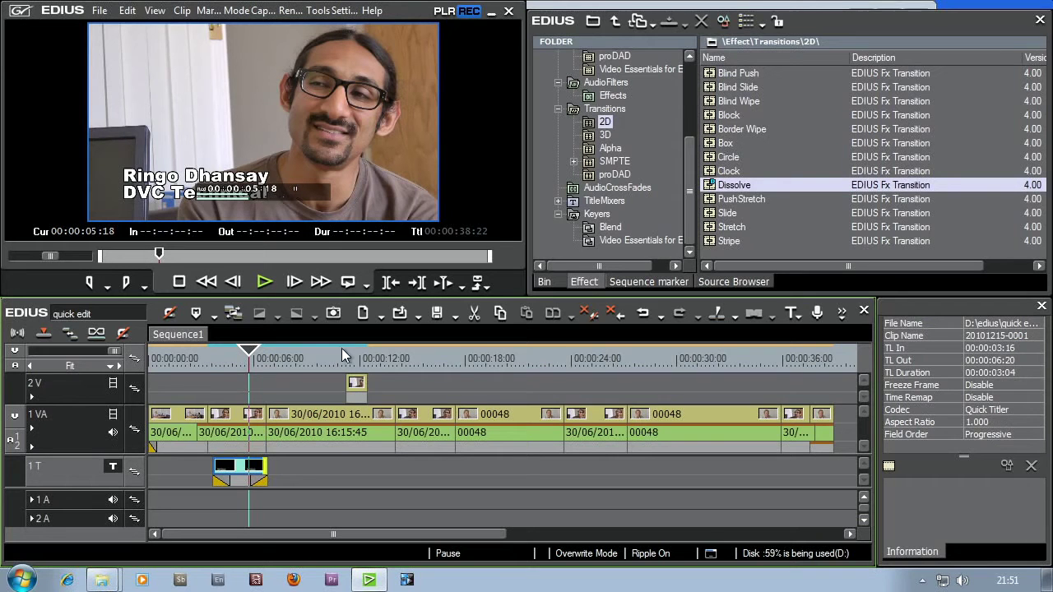
# - Toggle the On Screen Display status overlay off and back on from the View menu
pyautogui.click(155, 11)
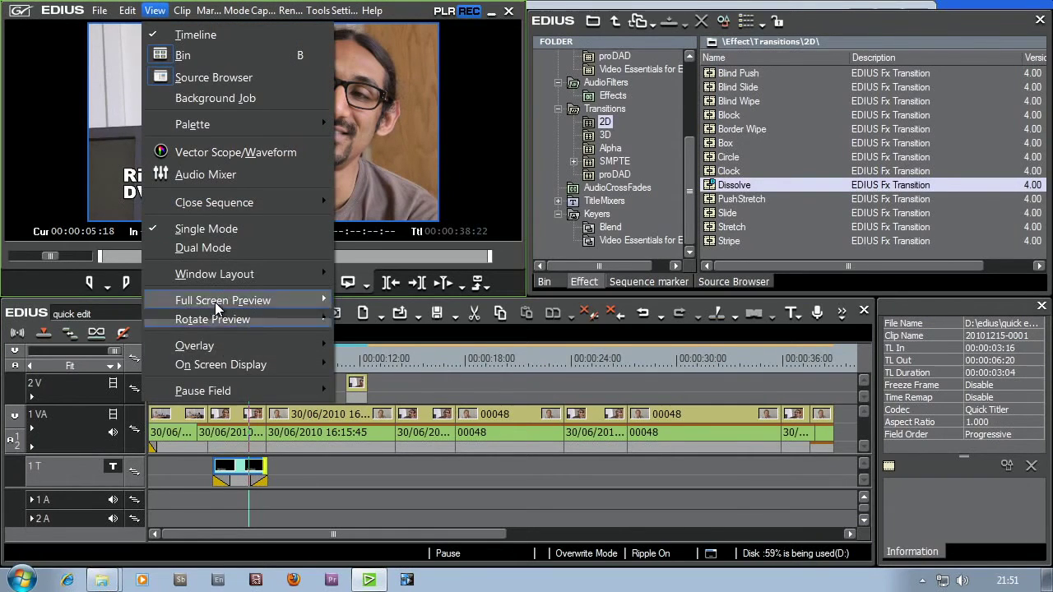
pyautogui.moveTo(220, 365)
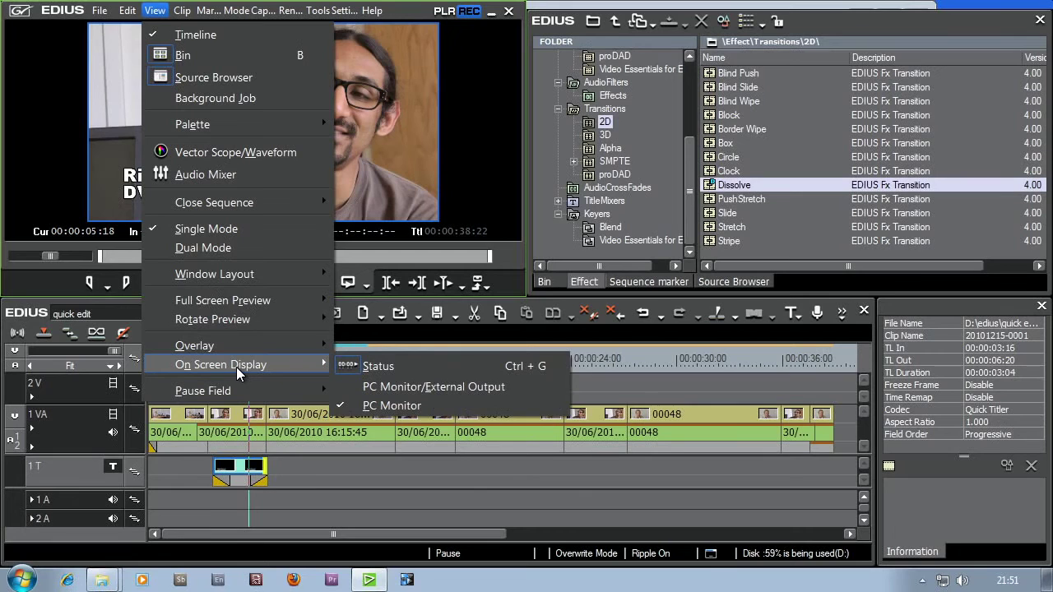
pyautogui.click(369, 366)
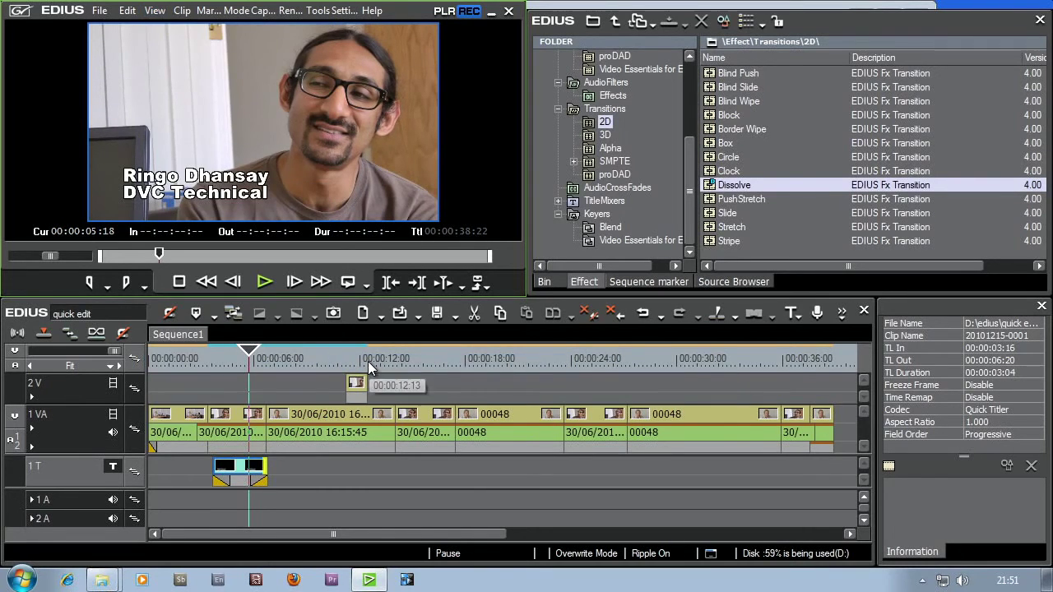
pyautogui.click(155, 11)
pyautogui.moveTo(220, 364)
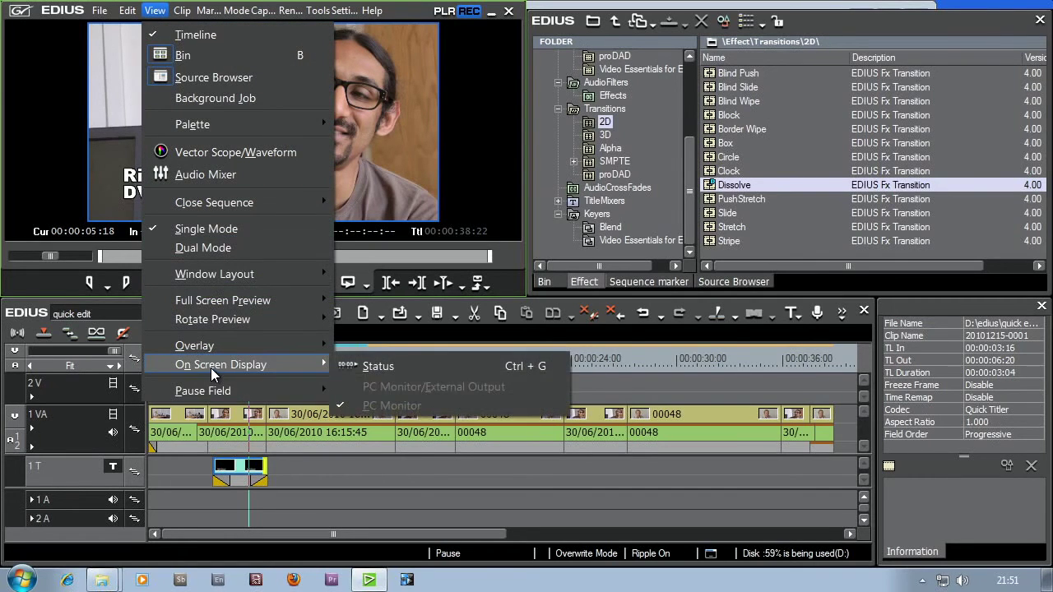
pyautogui.click(378, 362)
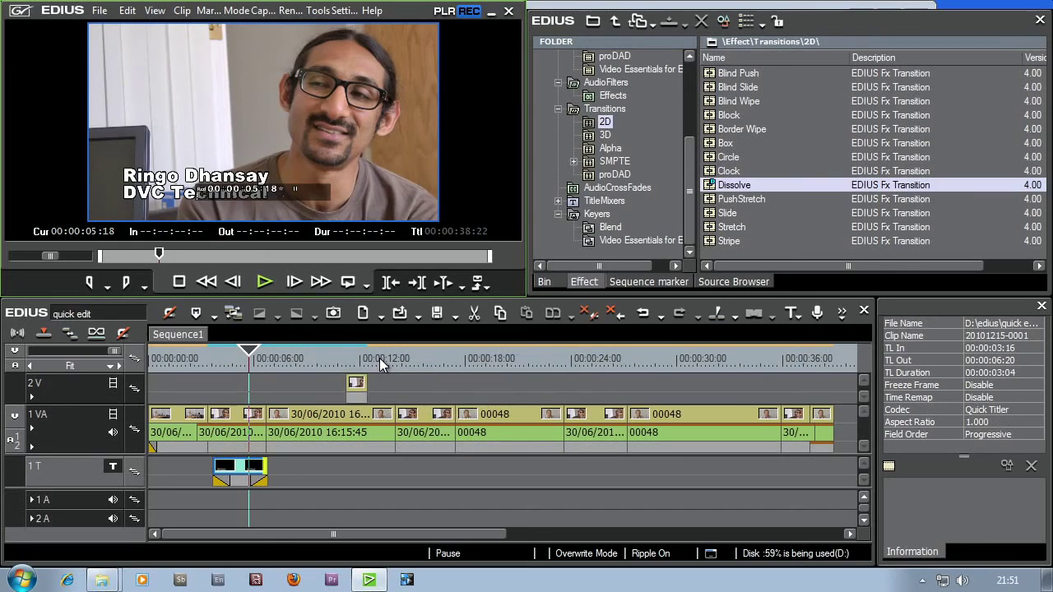
pyautogui.click(154, 11)
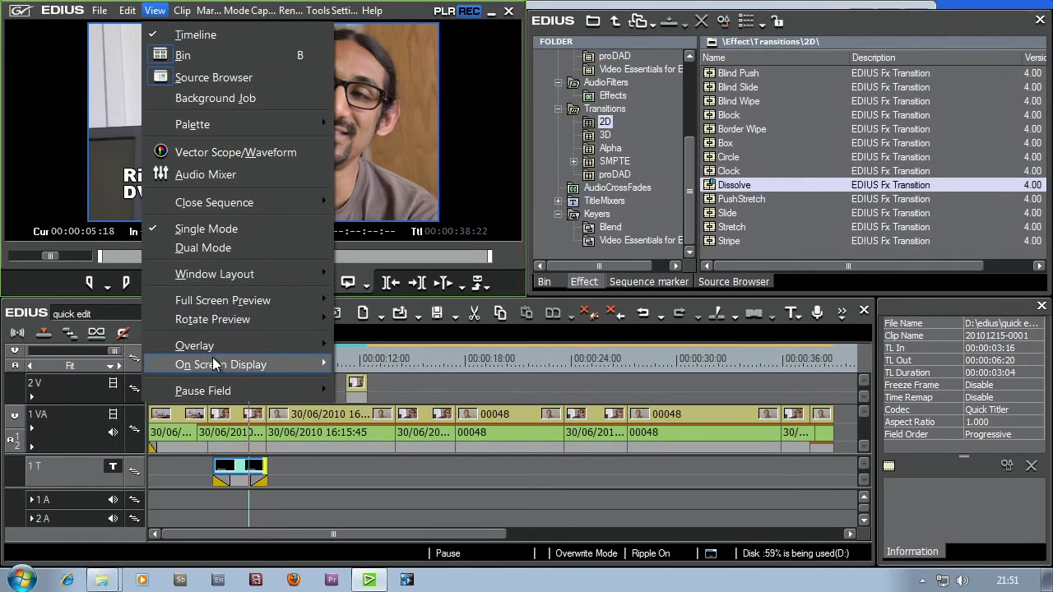
# - Hide the status overlay and create a new T1 title at the second speaker's shot
pyautogui.click(376, 370)
pyautogui.click(218, 363)
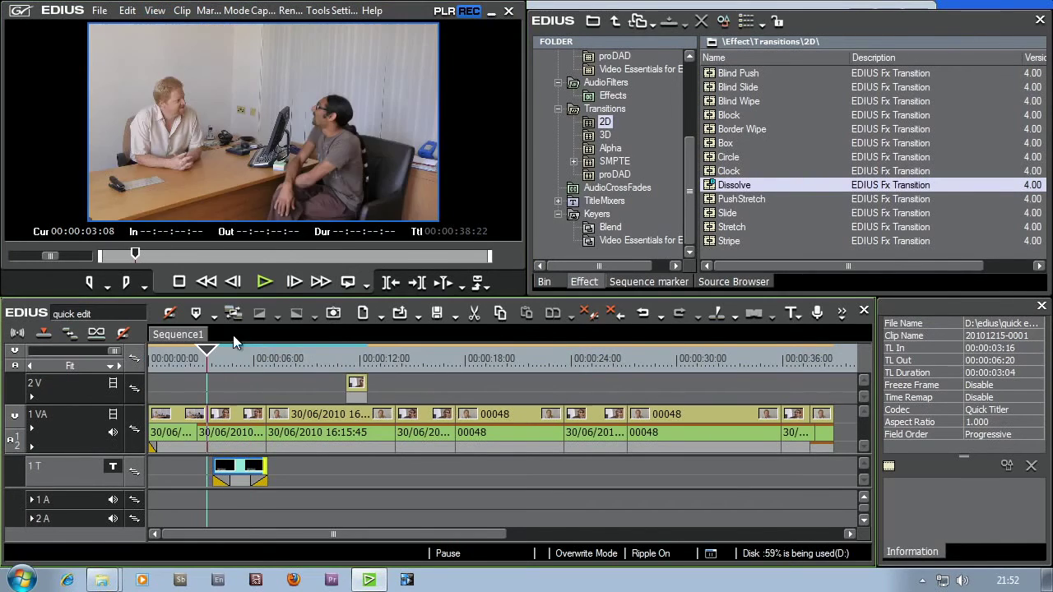
pyautogui.click(269, 285)
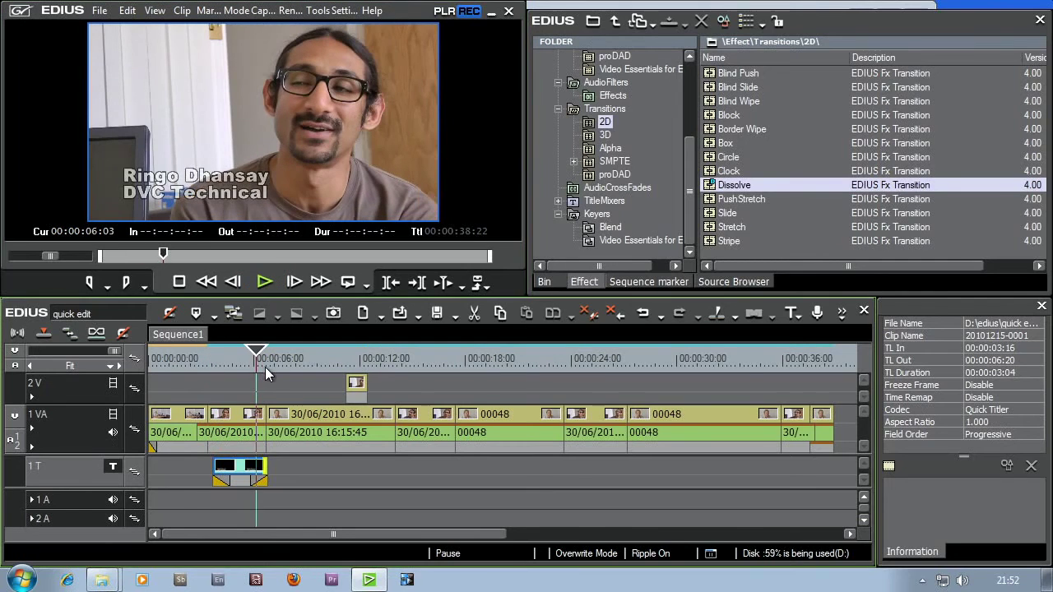
pyautogui.moveTo(265, 367); pyautogui.dragTo(271, 360)
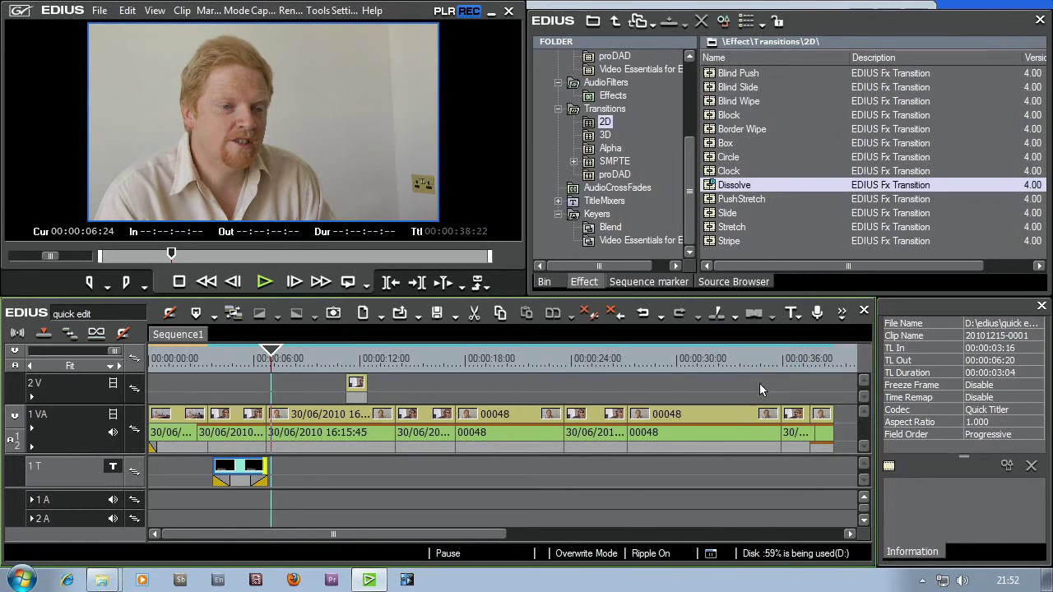
pyautogui.click(787, 322)
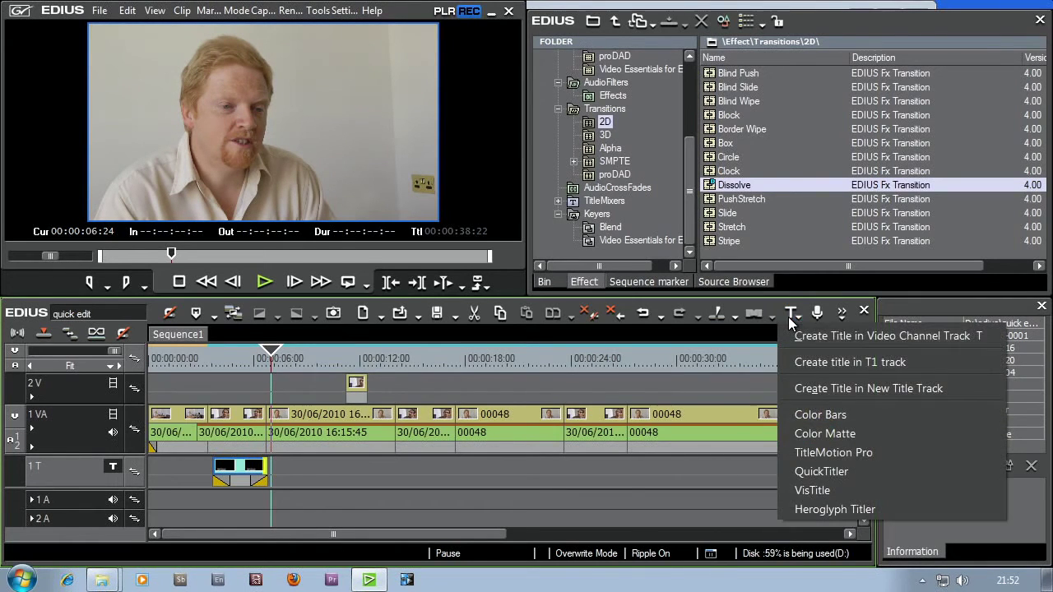
pyautogui.click(806, 360)
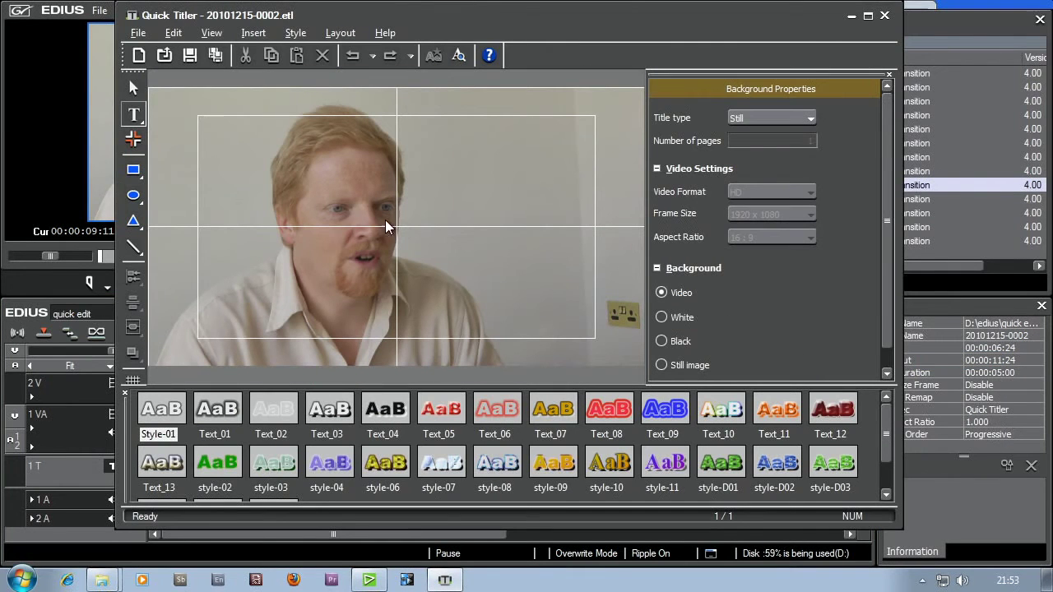
pyautogui.click(219, 204)
pyautogui.write('David C')
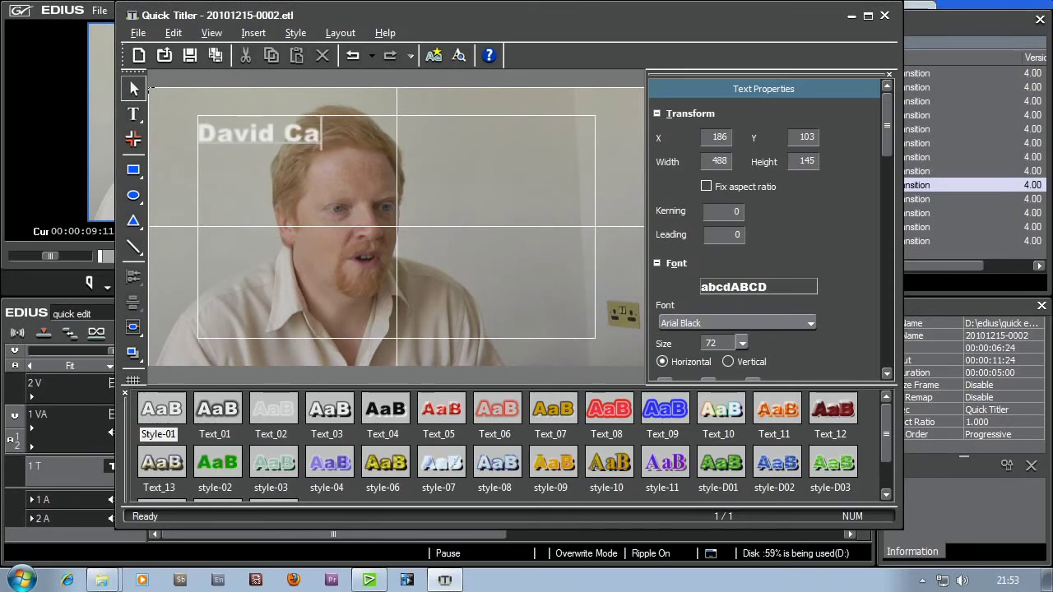
pyautogui.write('larke')
pyautogui.press('Return')
pyautogui.write('Managing Dire')
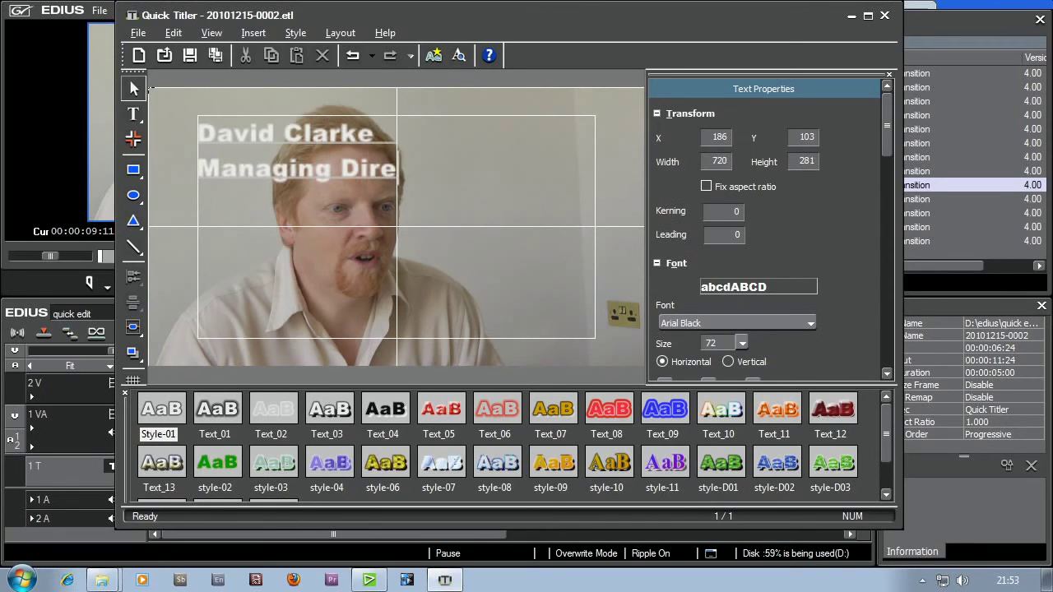
pyautogui.write('ctor')
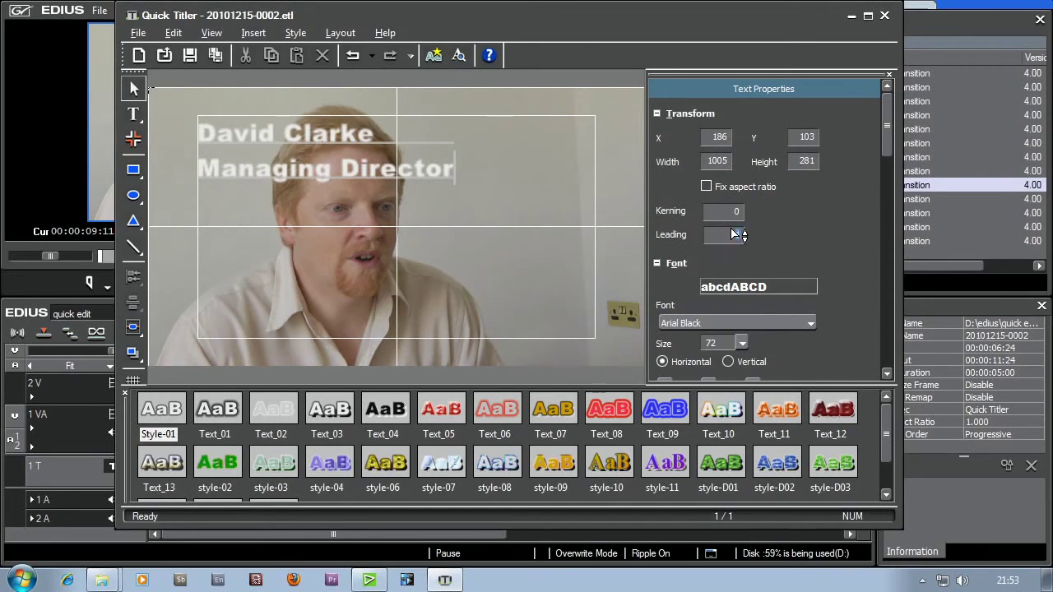
pyautogui.click(734, 234)
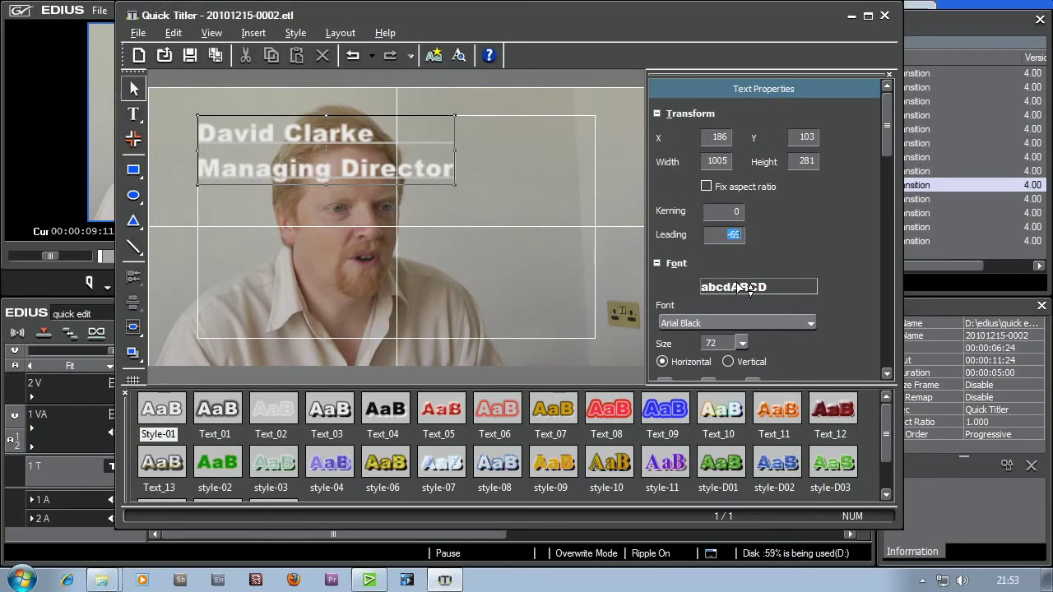
pyautogui.moveTo(233, 134)
pyautogui.mouseDown()
pyautogui.moveTo(239, 280)
pyautogui.moveTo(230, 303)
pyautogui.mouseUp()
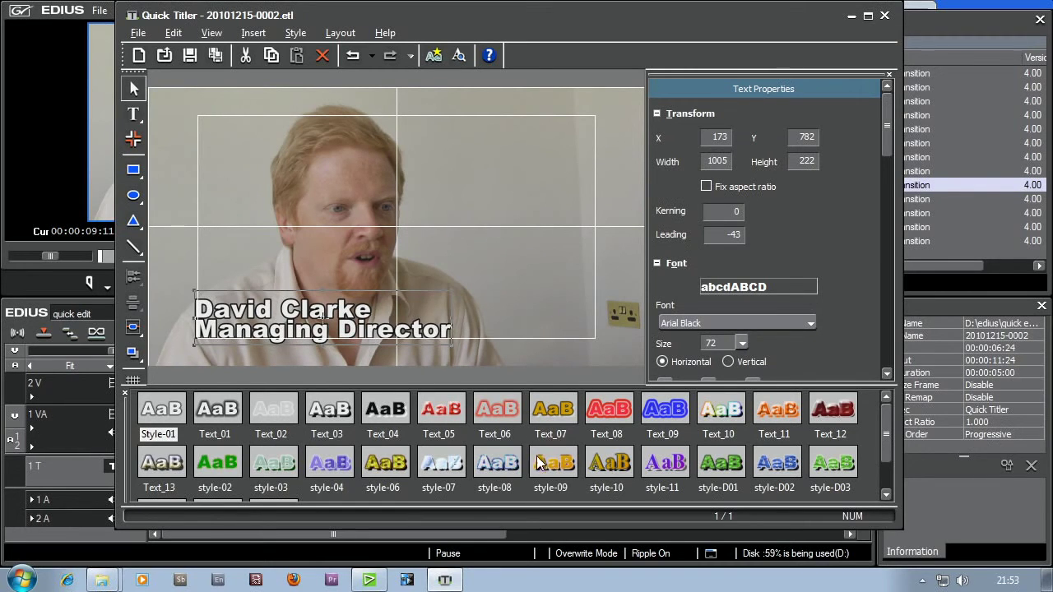
# - Preview the red, yellow and blue preset styles, then apply the green textured style-D03
pyautogui.doubleClick(501, 417)
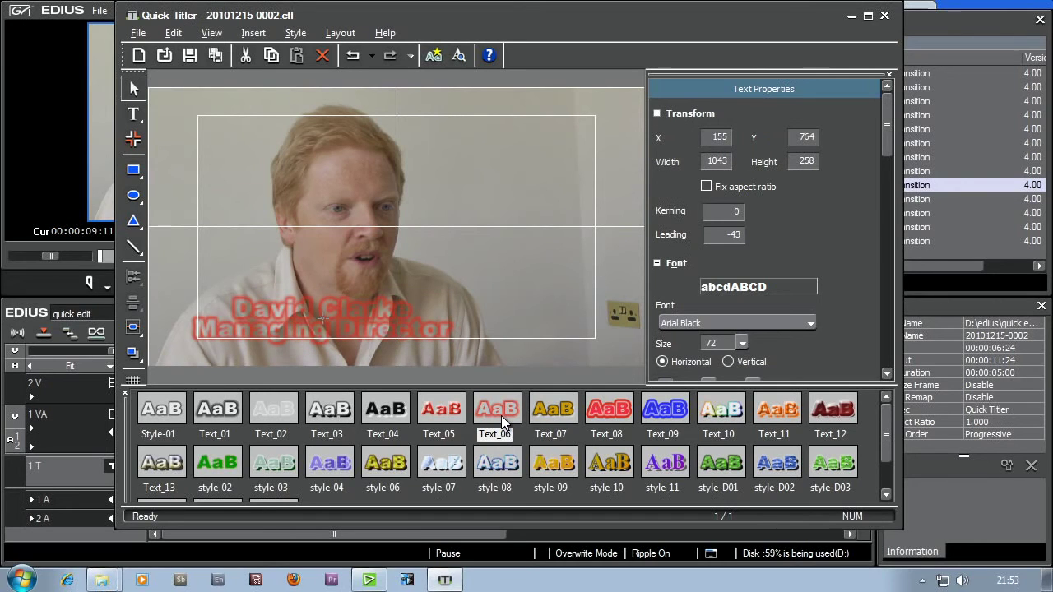
pyautogui.doubleClick(553, 411)
pyautogui.doubleClick(613, 418)
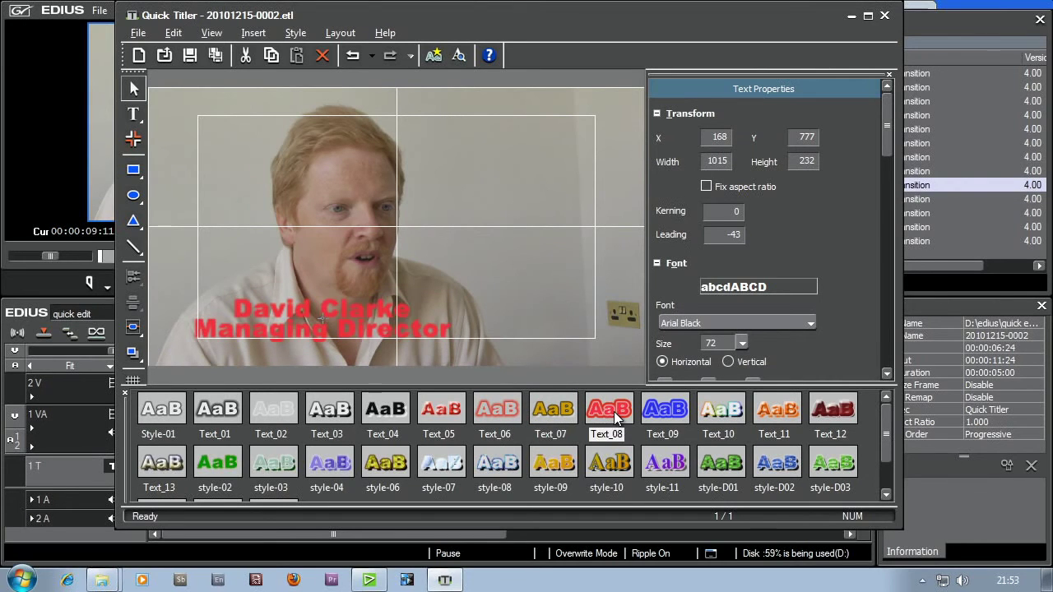
pyautogui.doubleClick(657, 420)
pyautogui.doubleClick(504, 415)
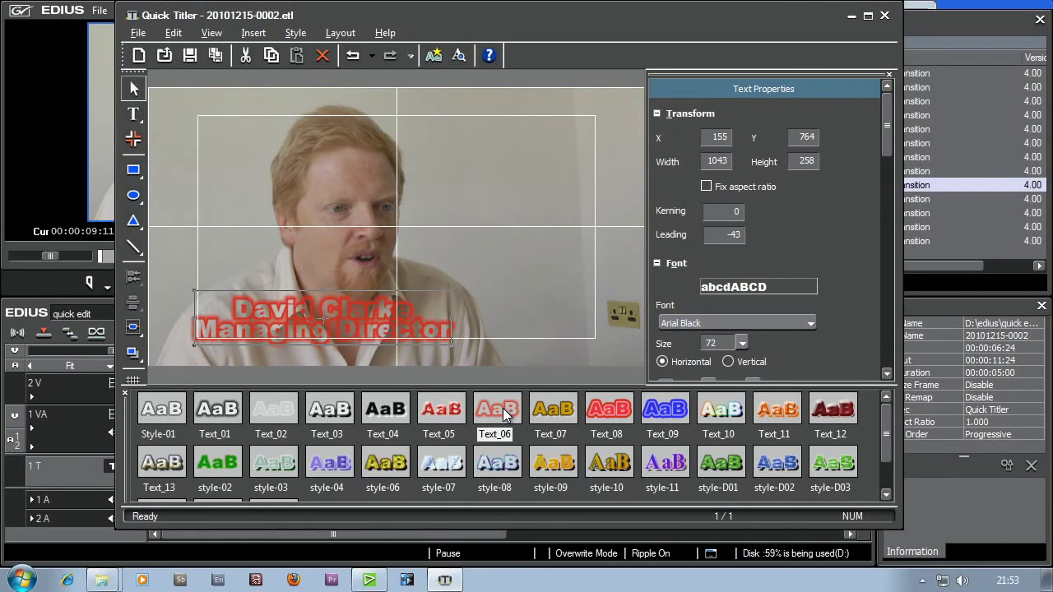
pyautogui.doubleClick(832, 467)
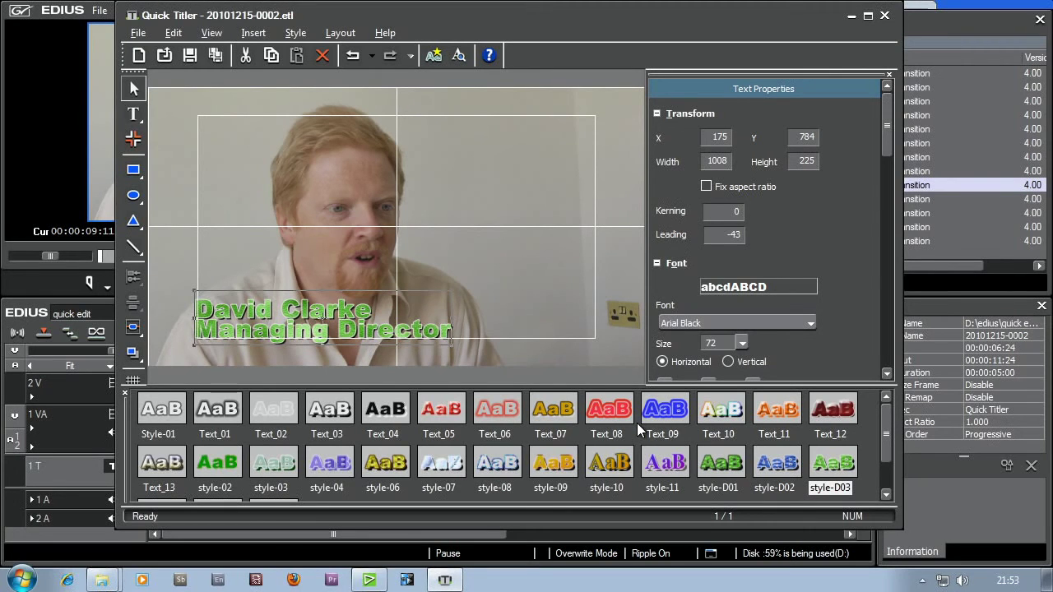
pyautogui.click(279, 324)
# - Nudge the title slightly right and change its edge colour from white to black
pyautogui.moveTo(280, 325); pyautogui.dragTo(282, 324)
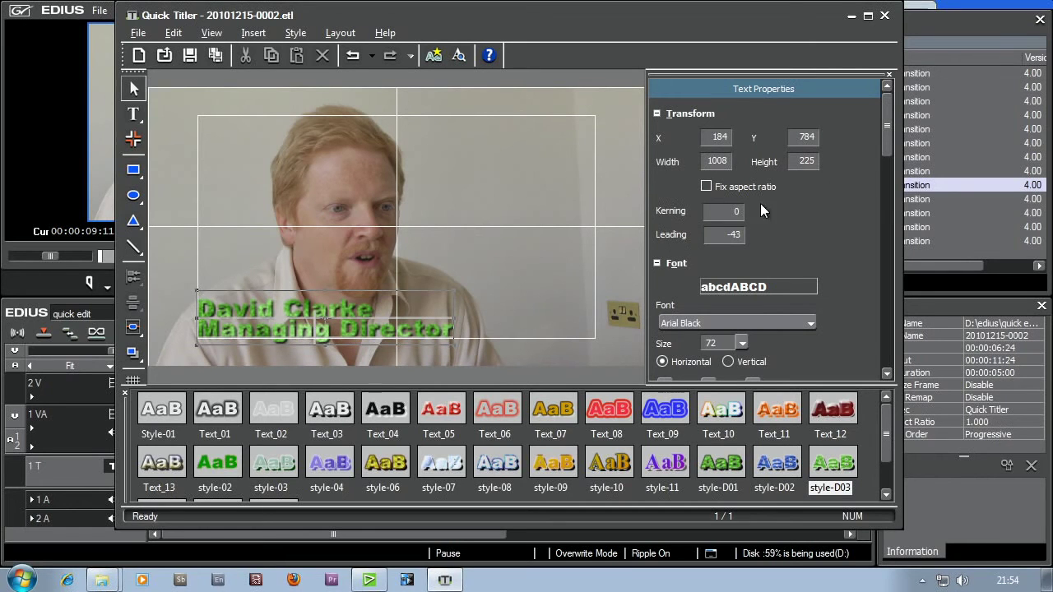
pyautogui.moveTo(885, 117); pyautogui.dragTo(877, 197)
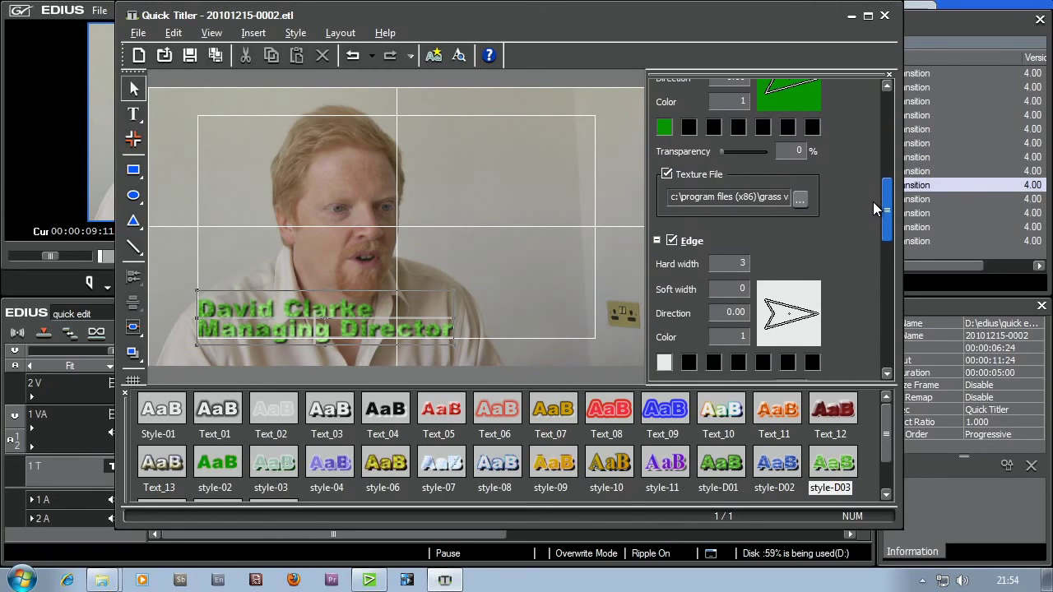
pyautogui.moveTo(875, 198); pyautogui.dragTo(870, 217)
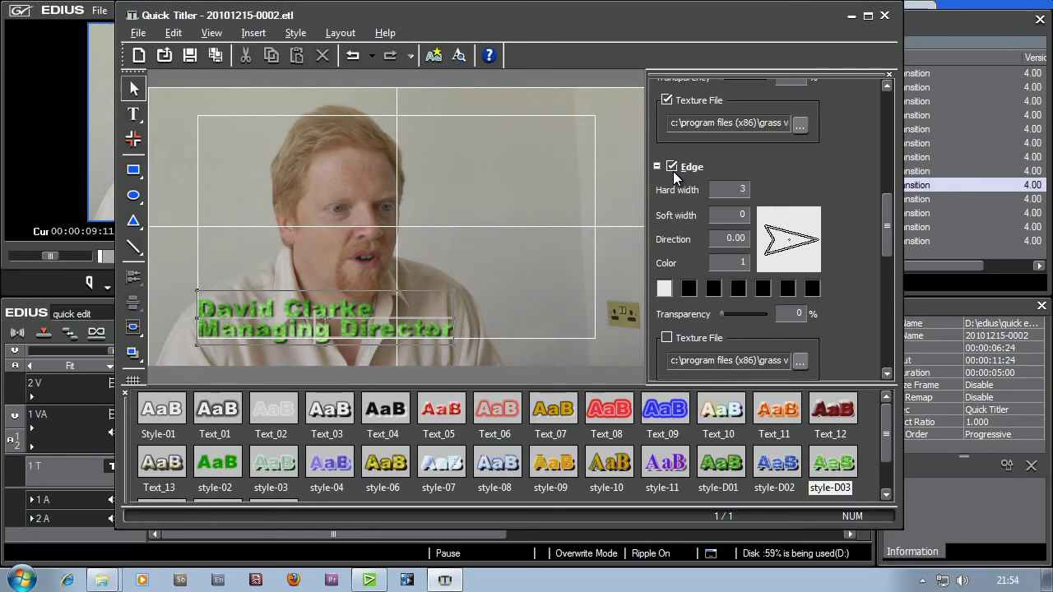
pyautogui.doubleClick(665, 288)
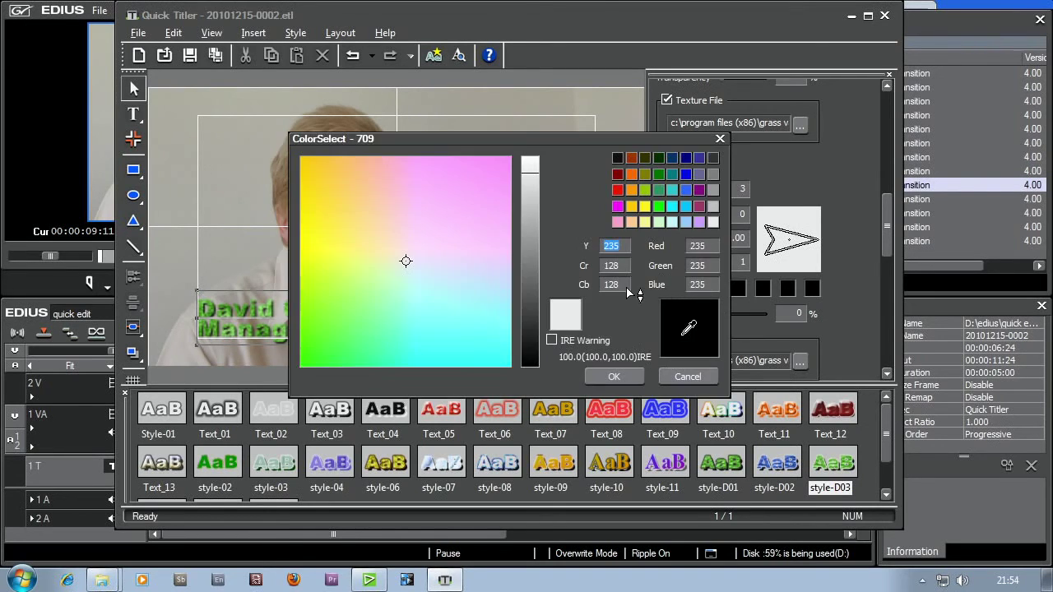
pyautogui.moveTo(530, 285); pyautogui.dragTo(520, 379)
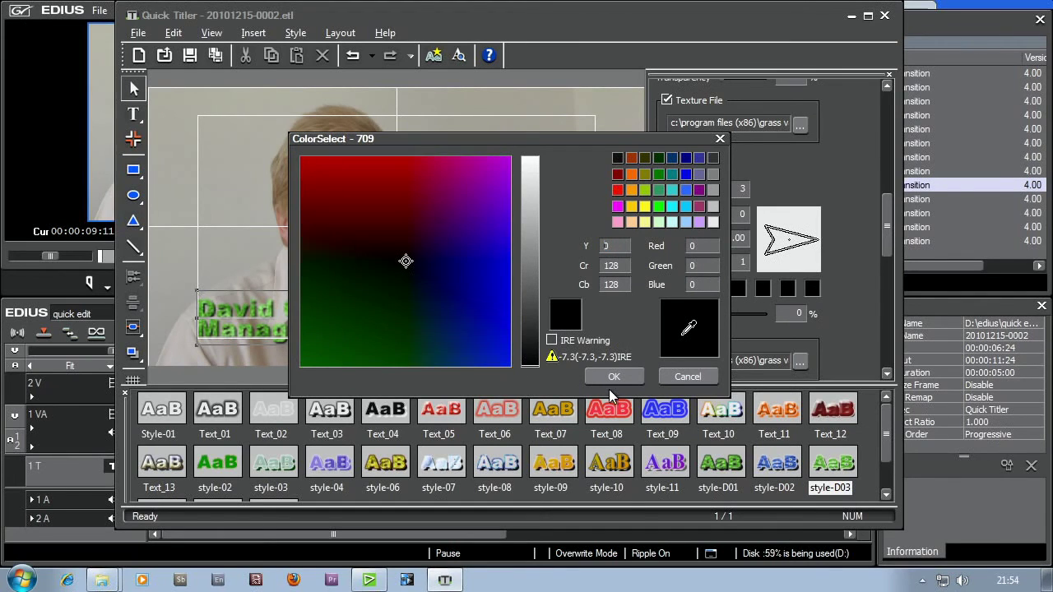
pyautogui.click(609, 379)
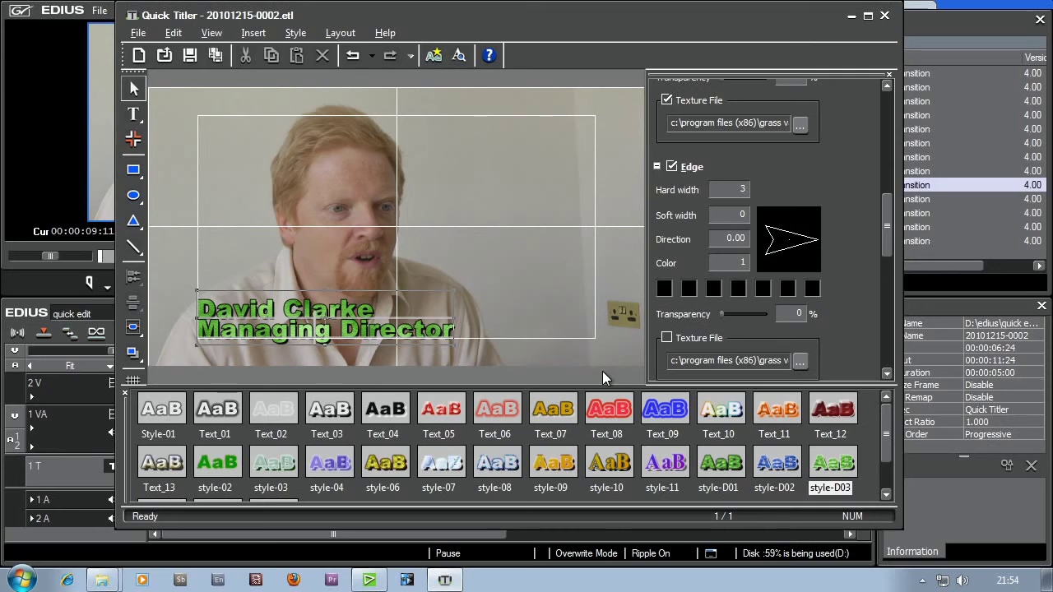
pyautogui.click(504, 302)
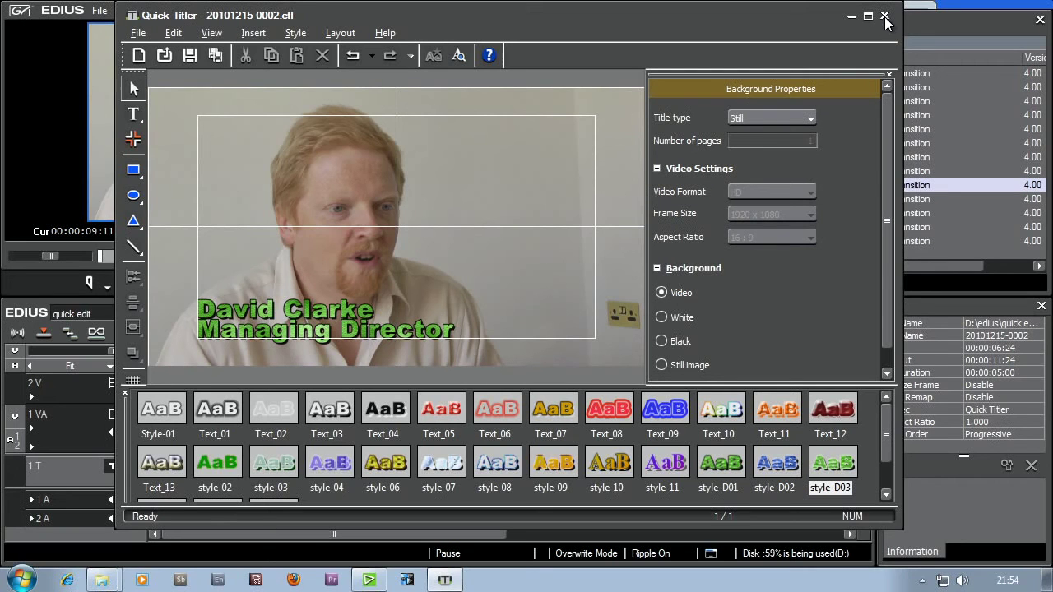
pyautogui.click(140, 34)
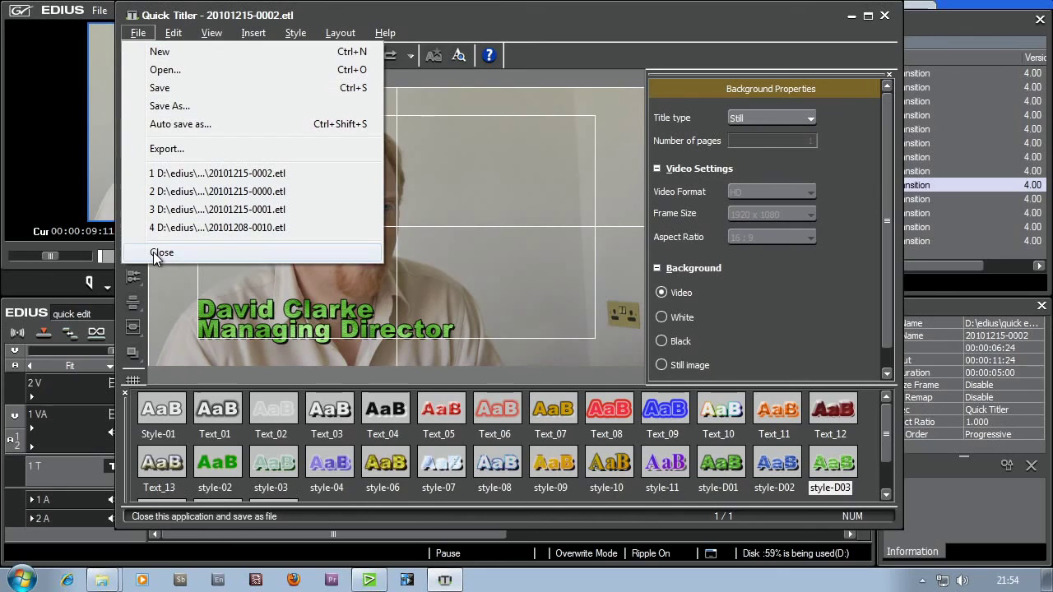
pyautogui.click(885, 18)
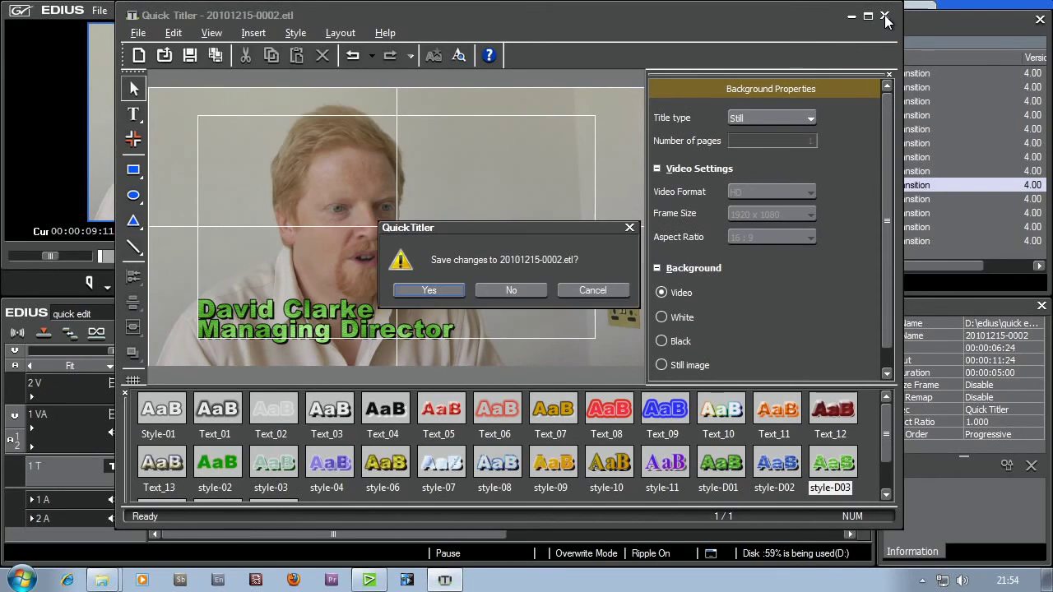
pyautogui.click(430, 291)
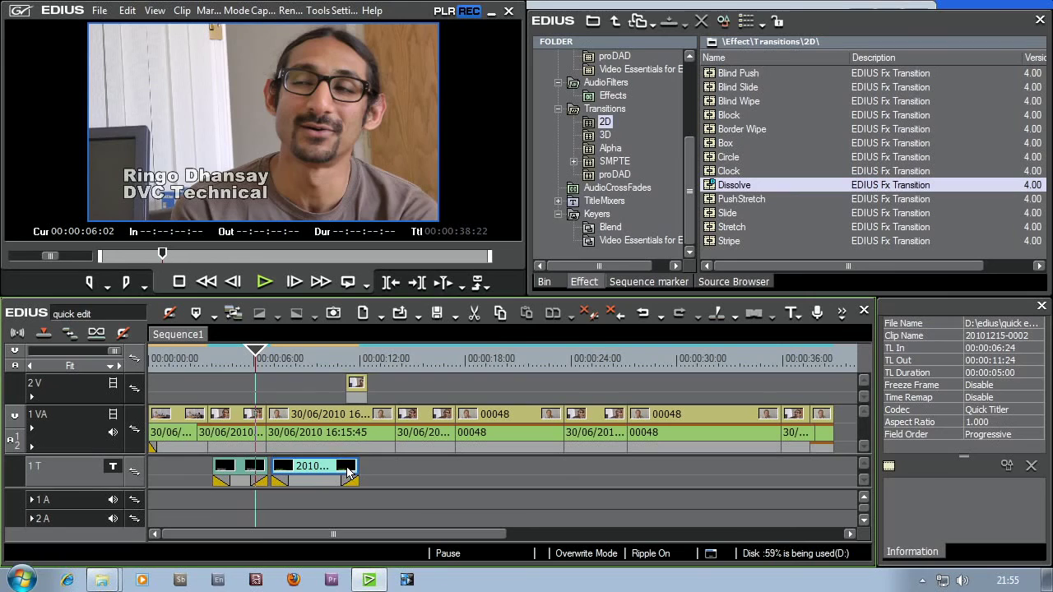
pyautogui.moveTo(347, 470); pyautogui.dragTo(334, 474)
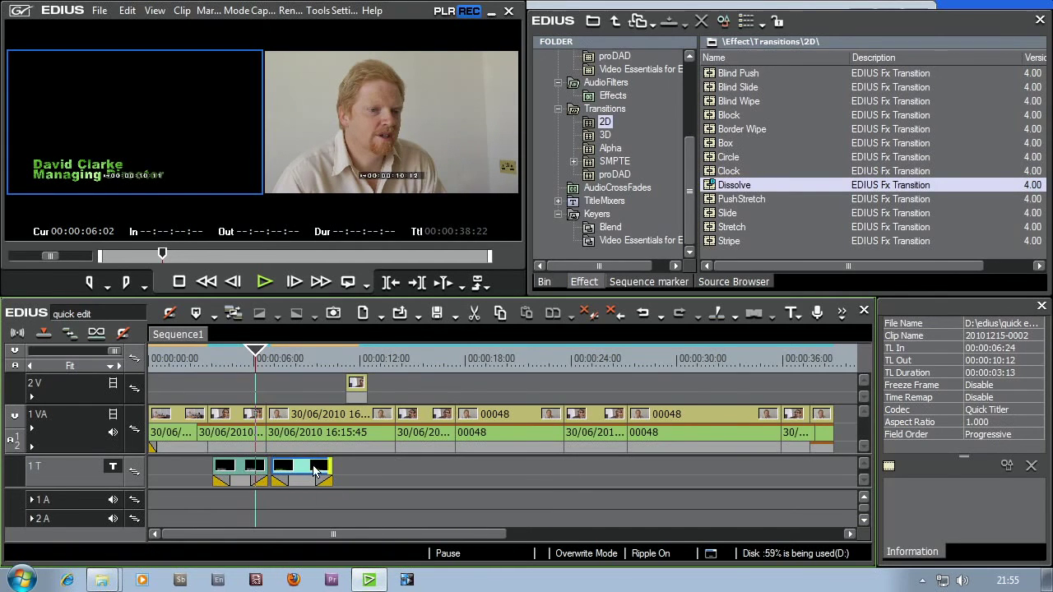
pyautogui.click(241, 471)
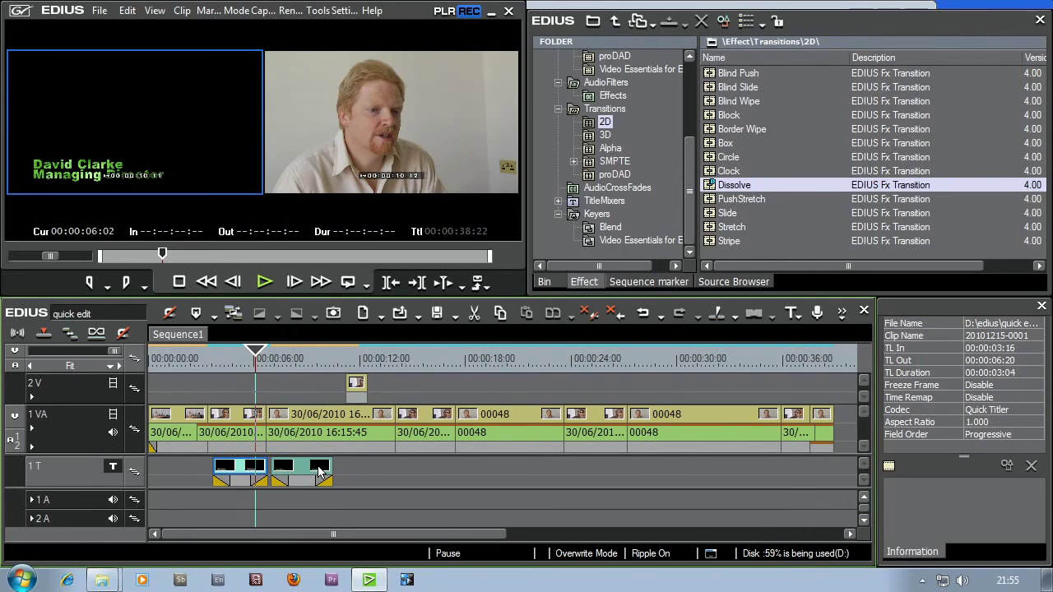
pyautogui.click(319, 471)
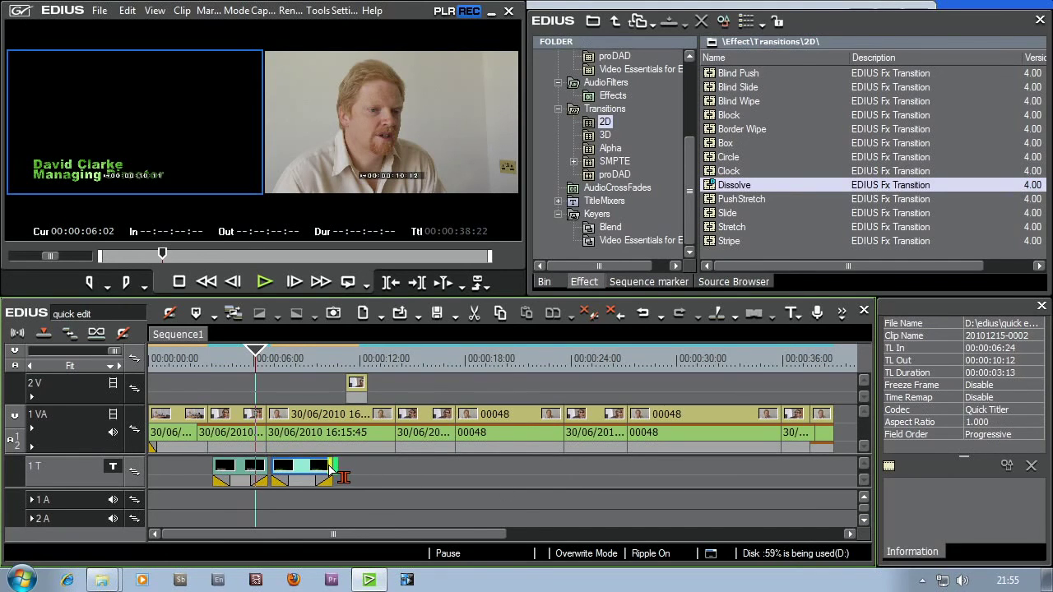
# - Fine-tune the David Clarke clip's out point until TL Duration reads 00:00:03:03
pyautogui.moveTo(331, 469)
pyautogui.mouseDown()
pyautogui.moveTo(316, 471)
pyautogui.moveTo(326, 471)
pyautogui.mouseUp()
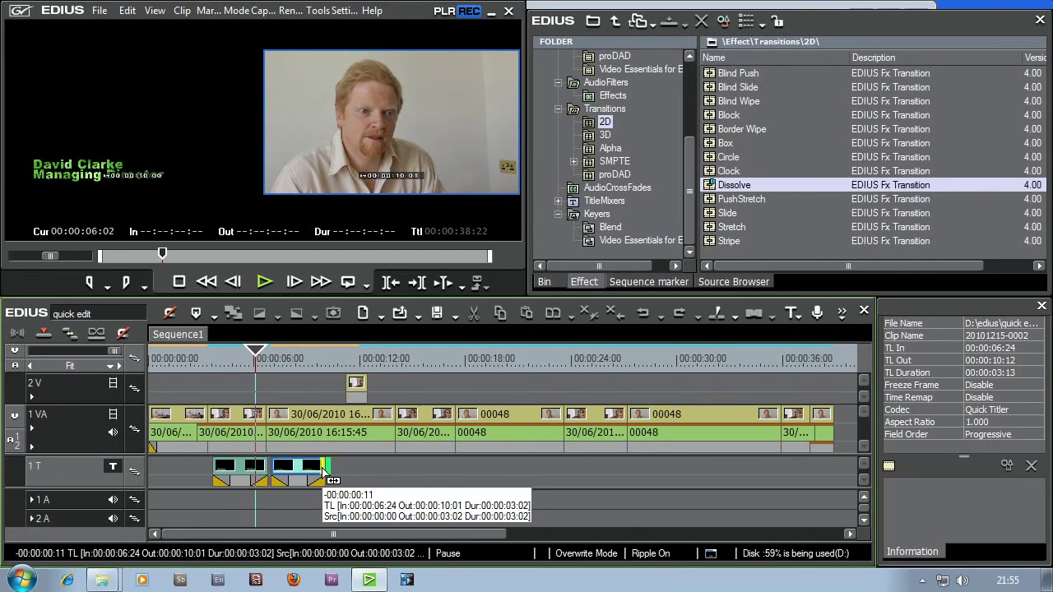
pyautogui.moveTo(325, 470); pyautogui.dragTo(324, 471)
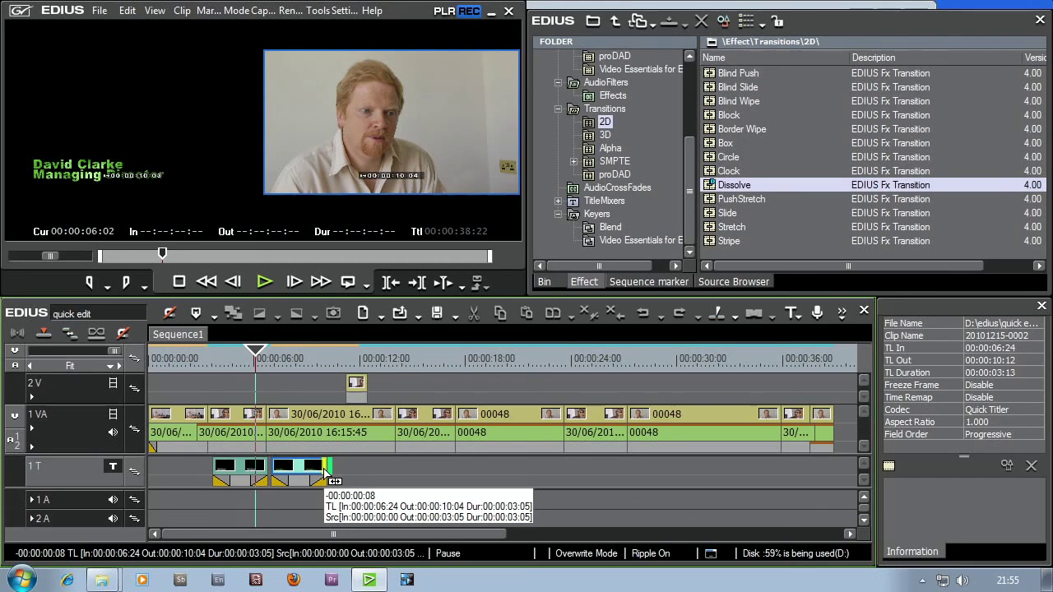
pyautogui.moveTo(325, 473); pyautogui.dragTo(325, 476)
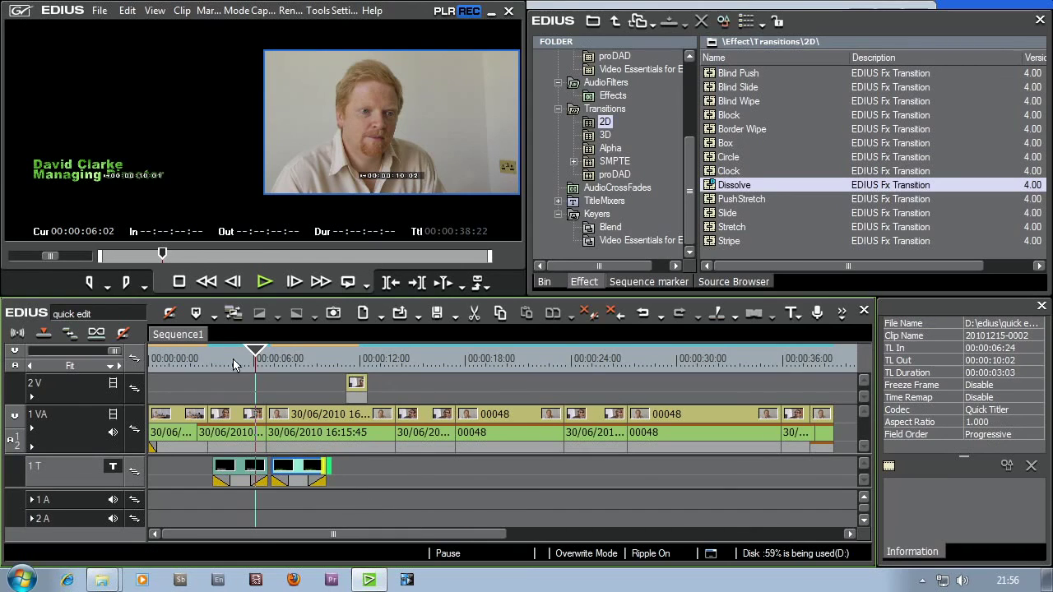
# - Play the sequence from about 3 seconds and stop on the green David Clarke title
pyautogui.moveTo(236, 359); pyautogui.dragTo(205, 361)
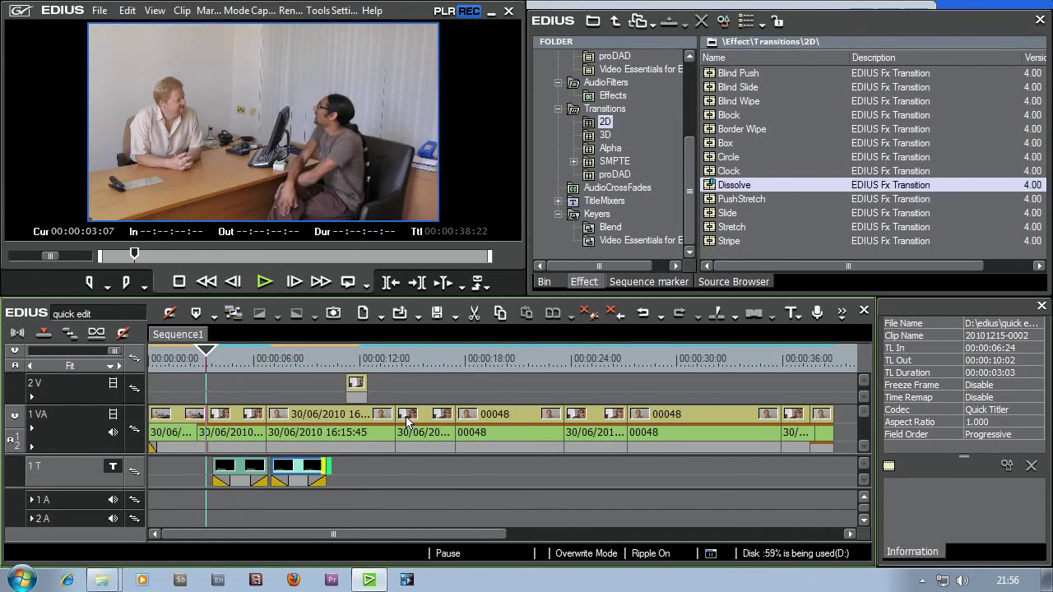
pyautogui.click(267, 283)
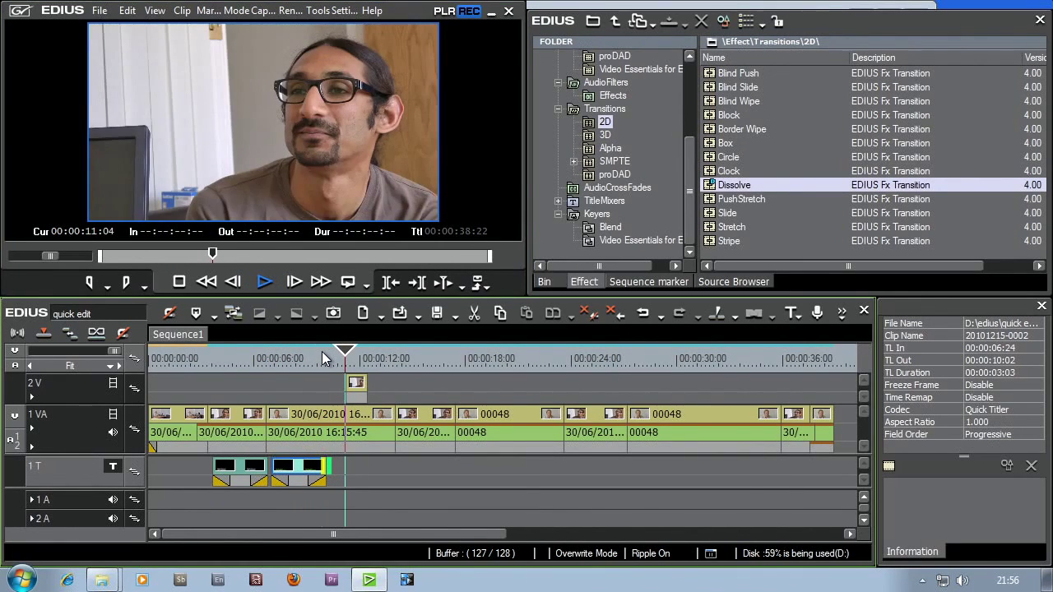
pyautogui.click(322, 358)
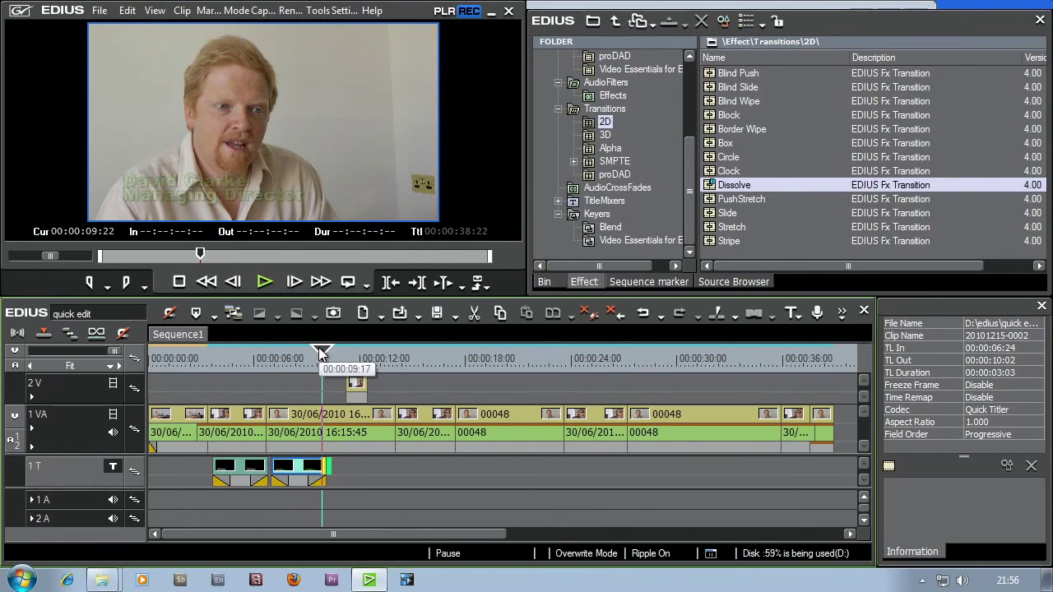